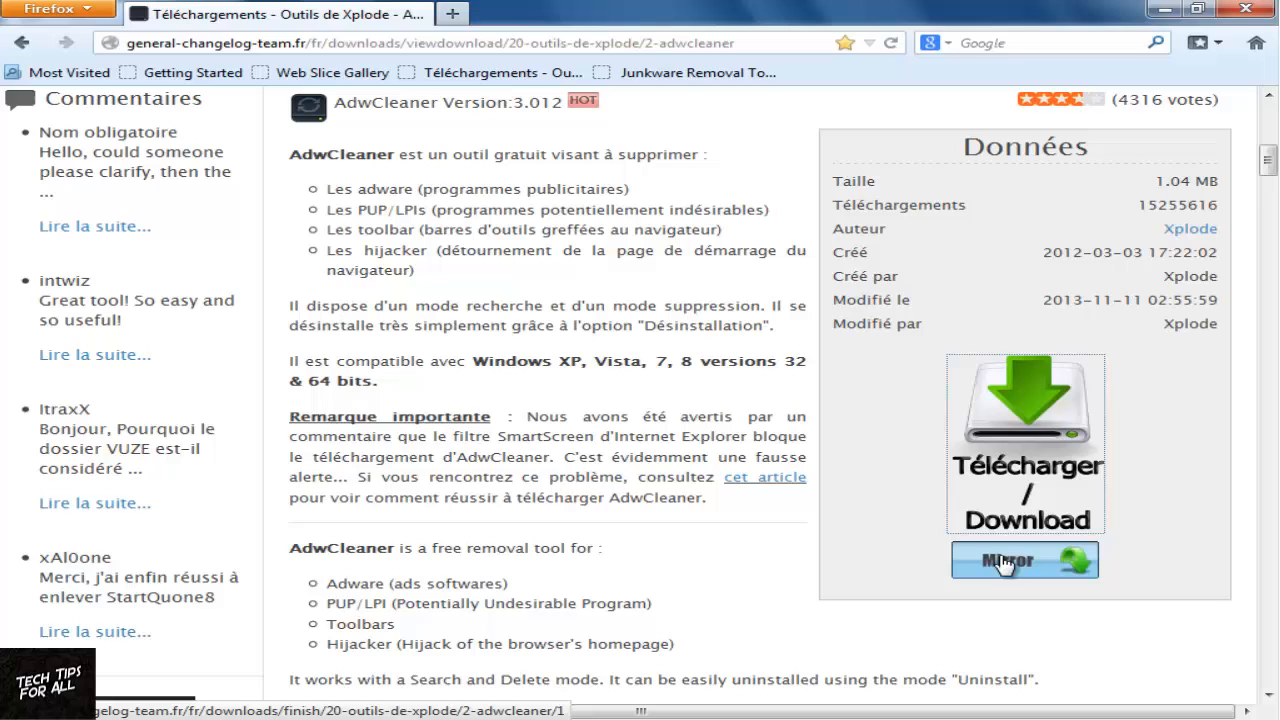
Step: Download AdwCleaner 3.012 from the mirror link and confirm saving adwcleaner.exe
click(1044, 565)
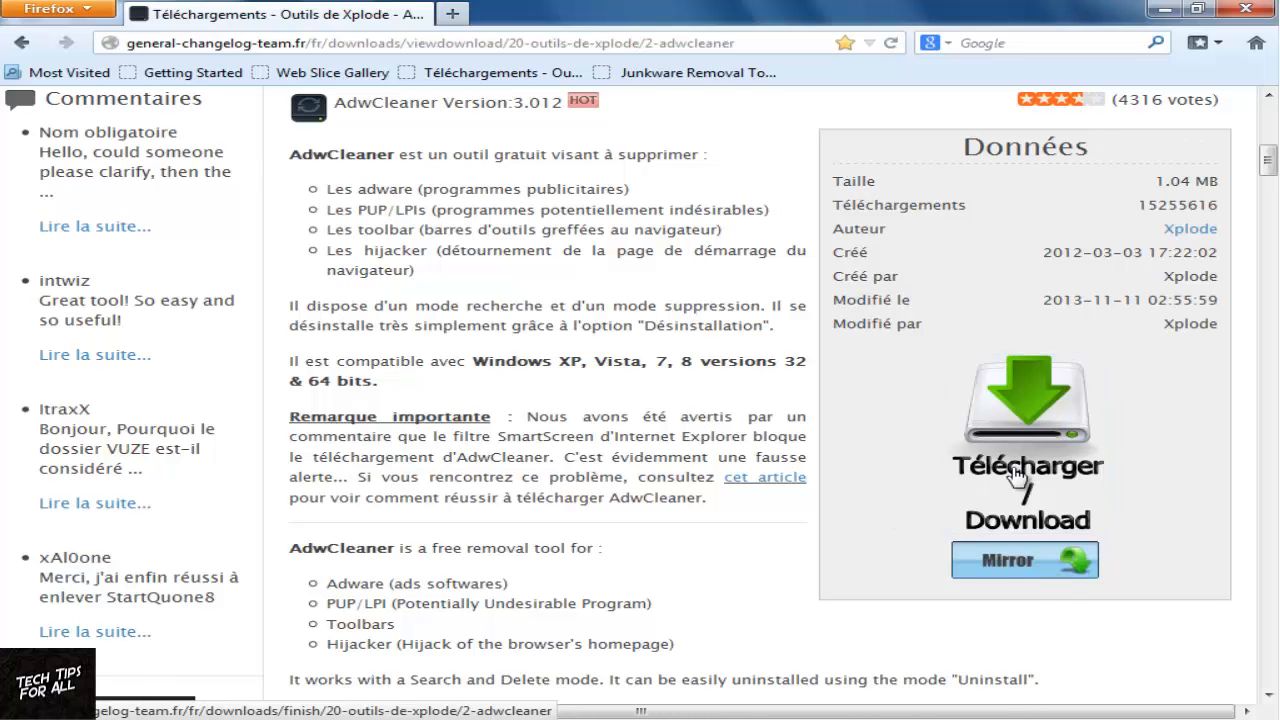
key(Escape)
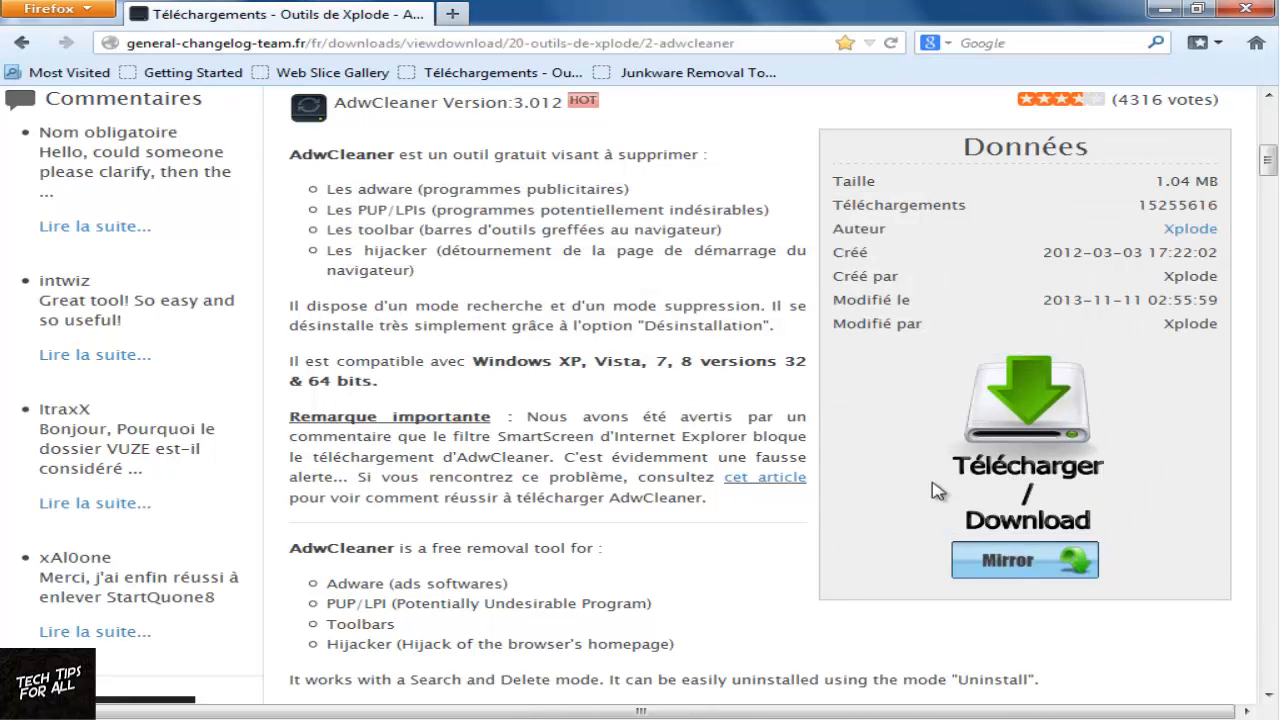
scroll(920, 500, down, 3)
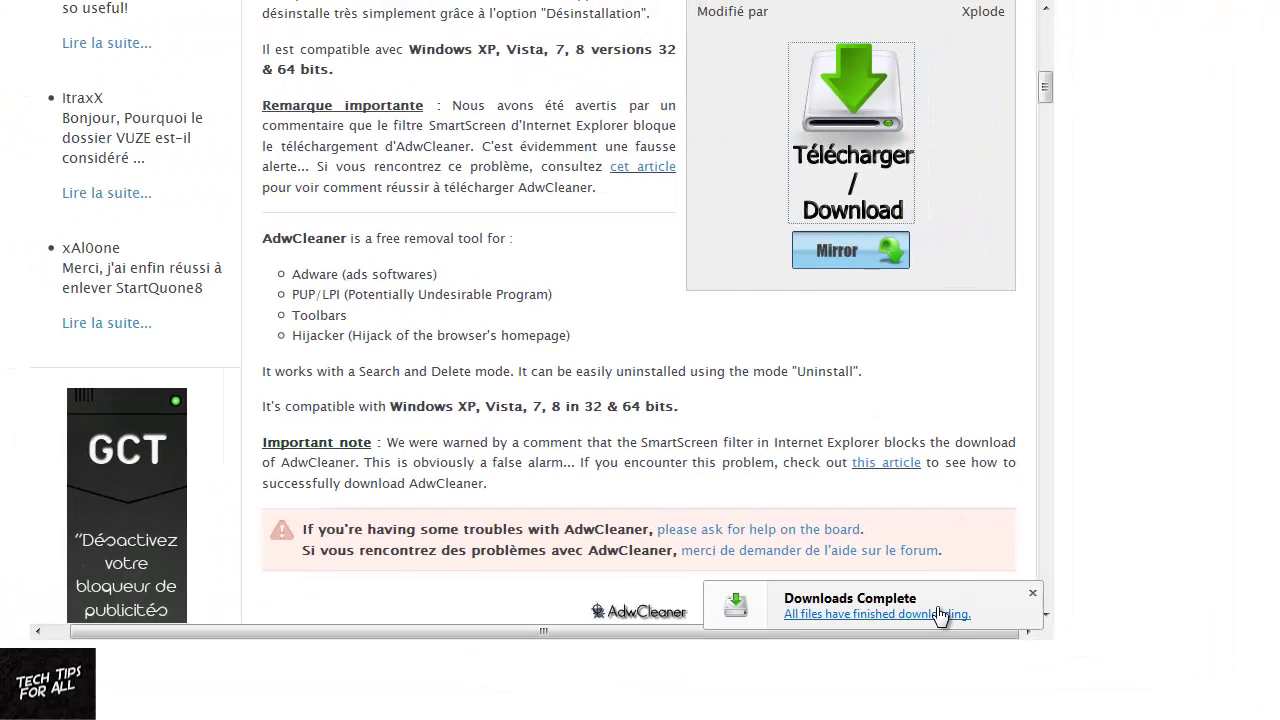
Step: Launch adwcleaner.exe from its containing Downloads folder and allow the UAC prompt
click(943, 609)
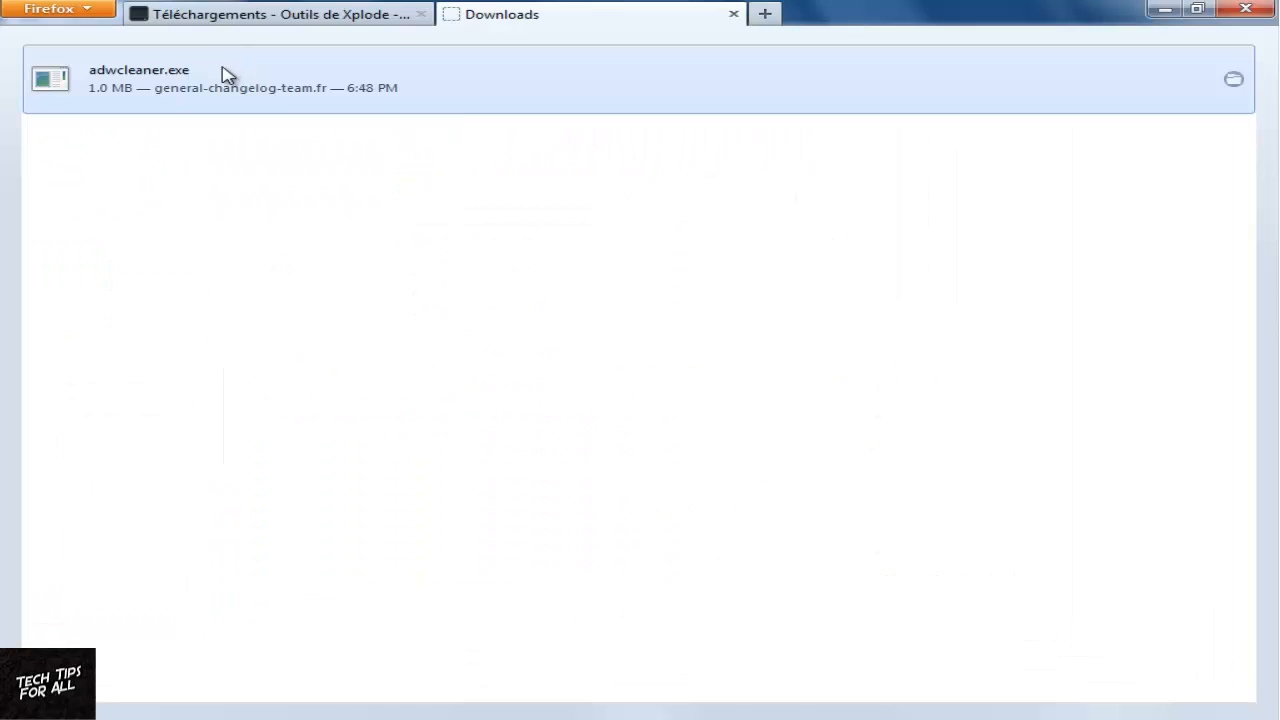
right_click(222, 74)
click(346, 105)
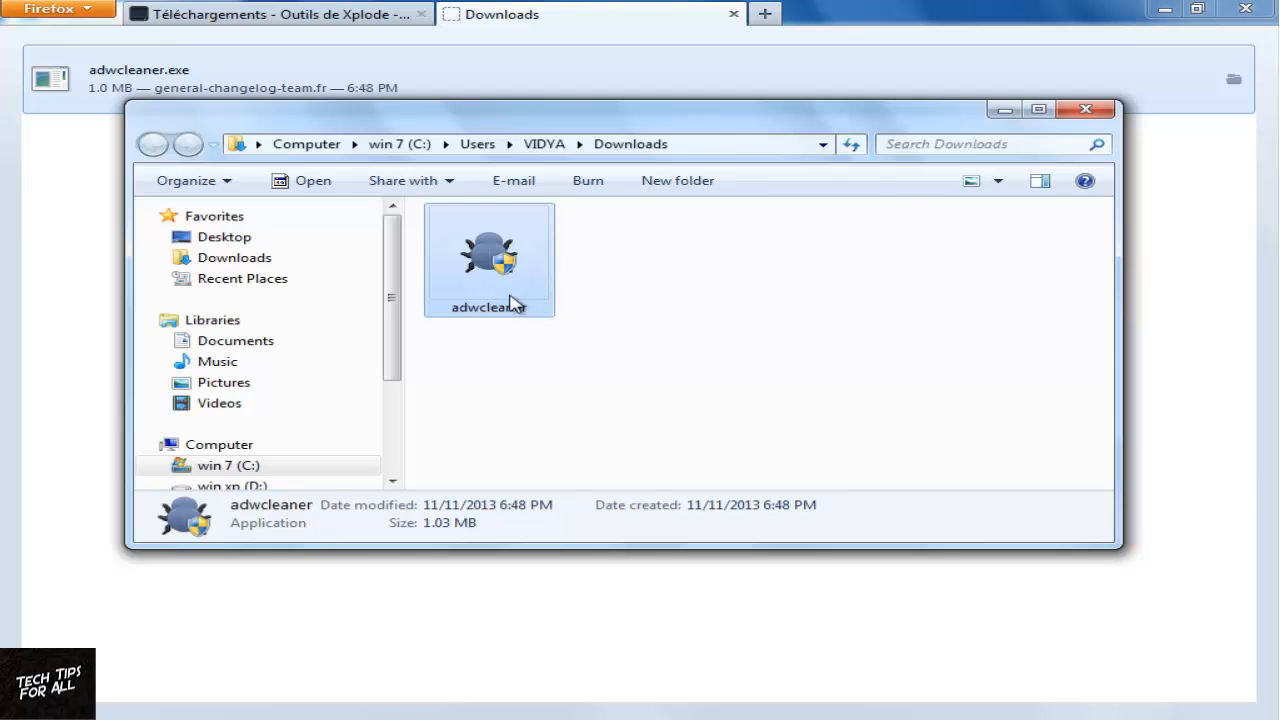
double_click(515, 302)
click(733, 382)
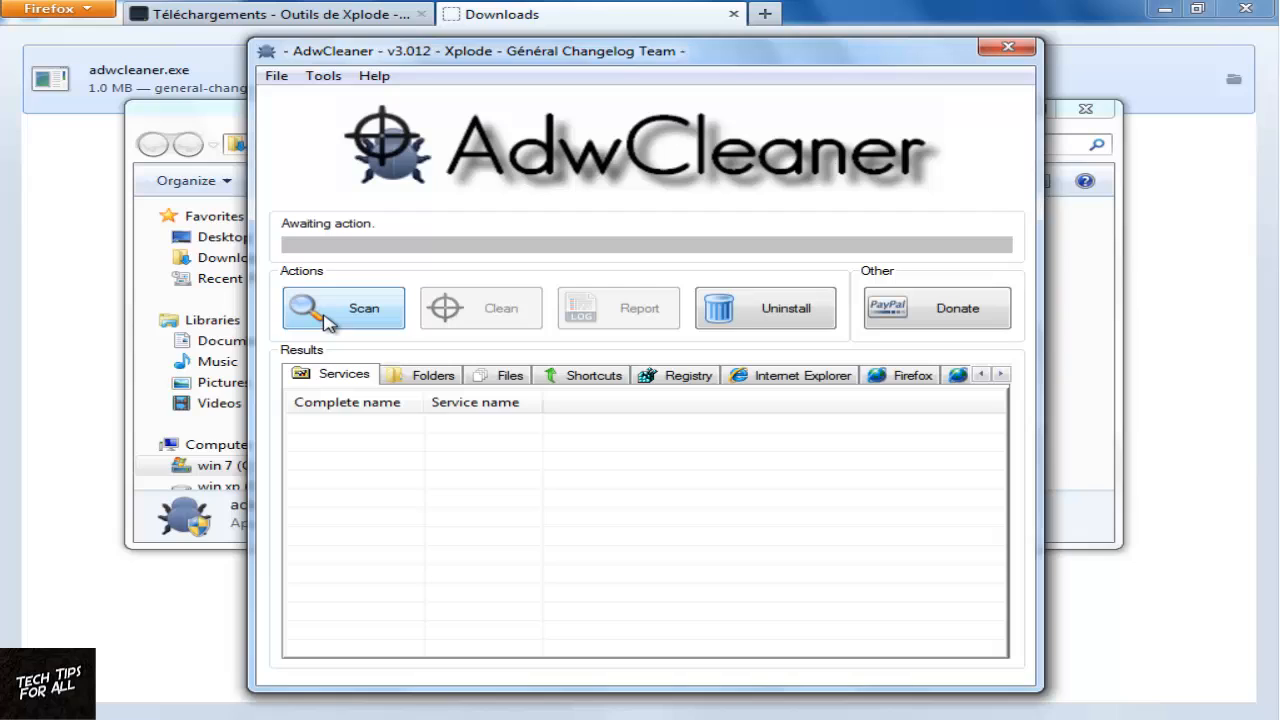
Step: Scan with AdwCleaner, review Services, IE and Firefox results, then clean all detected items
click(326, 318)
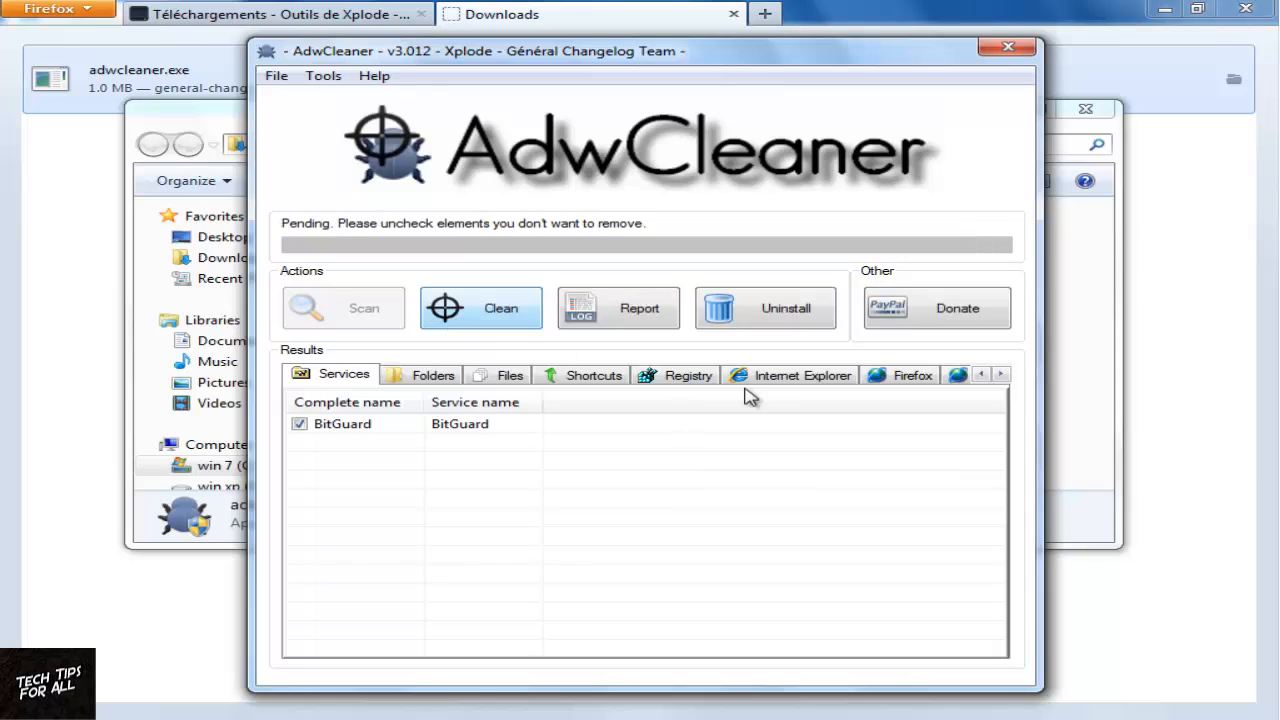
click(780, 377)
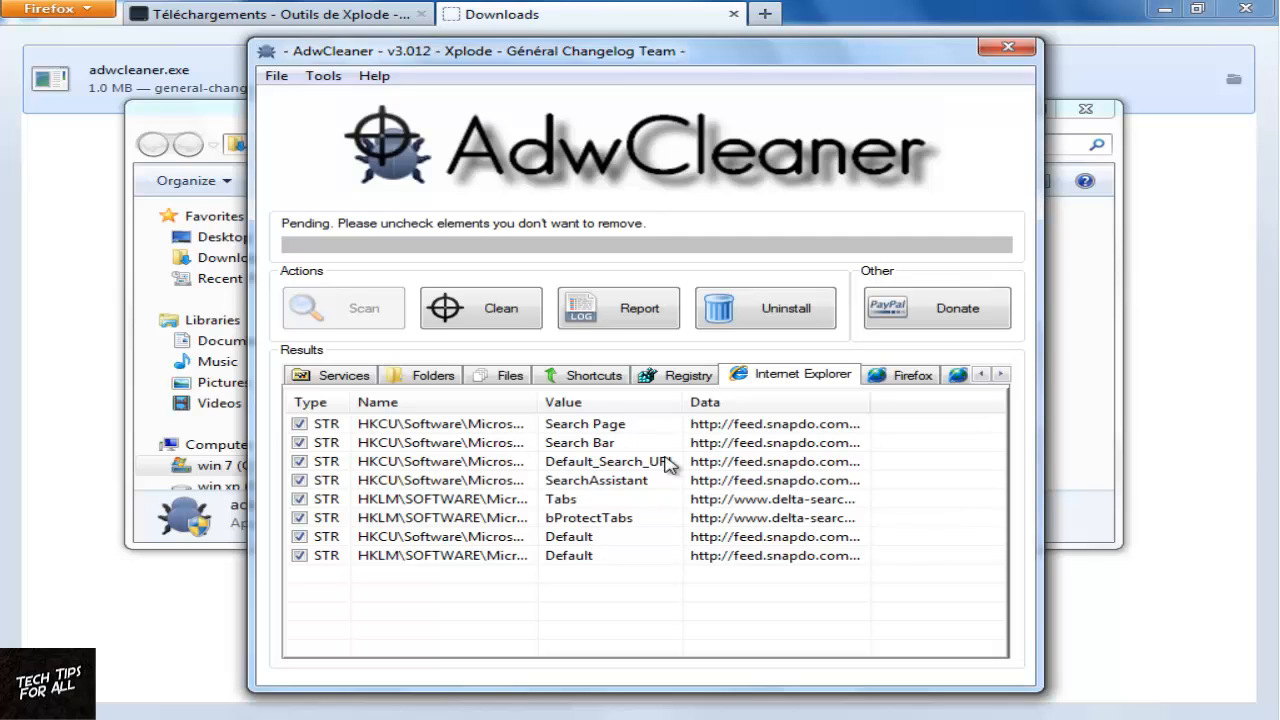
click(910, 375)
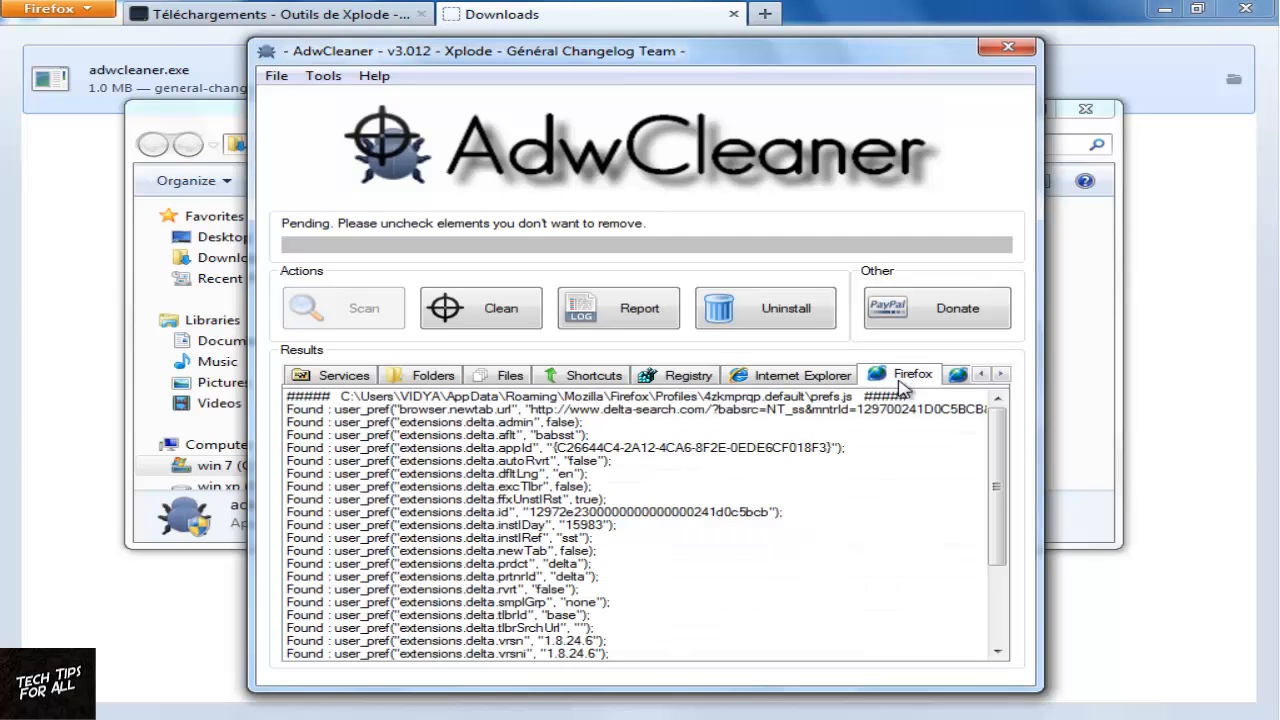
click(344, 376)
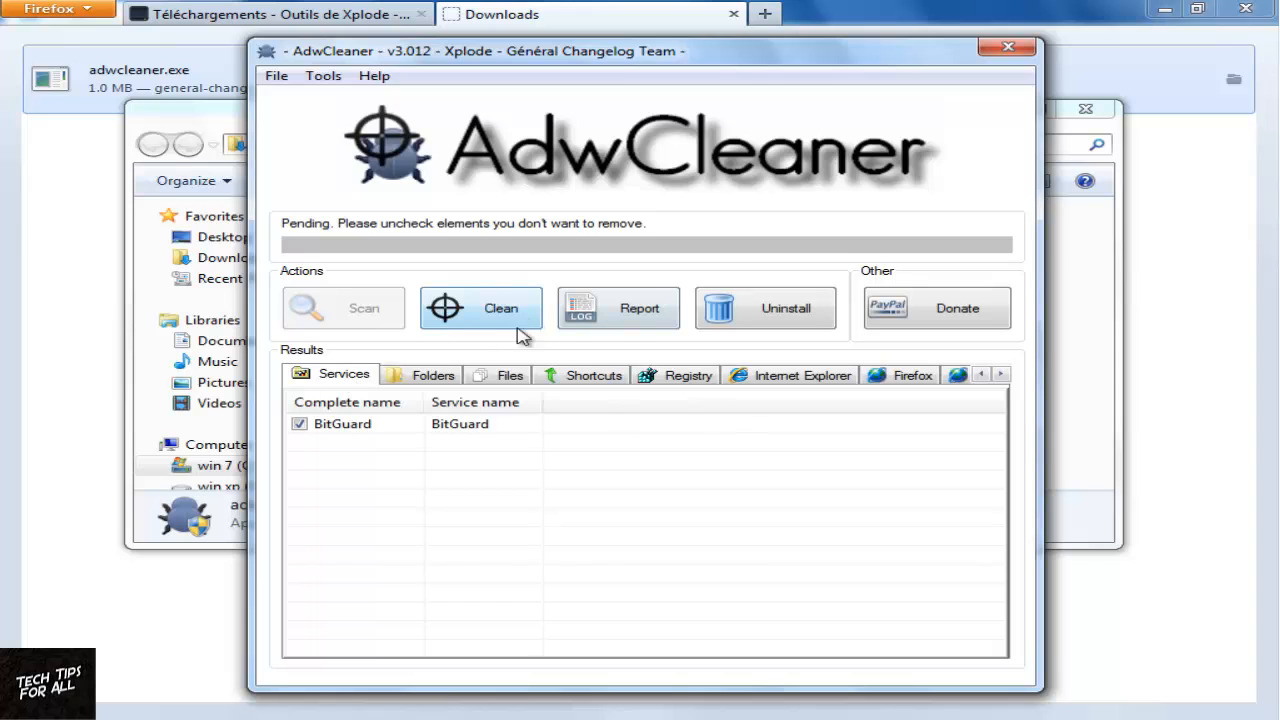
click(470, 315)
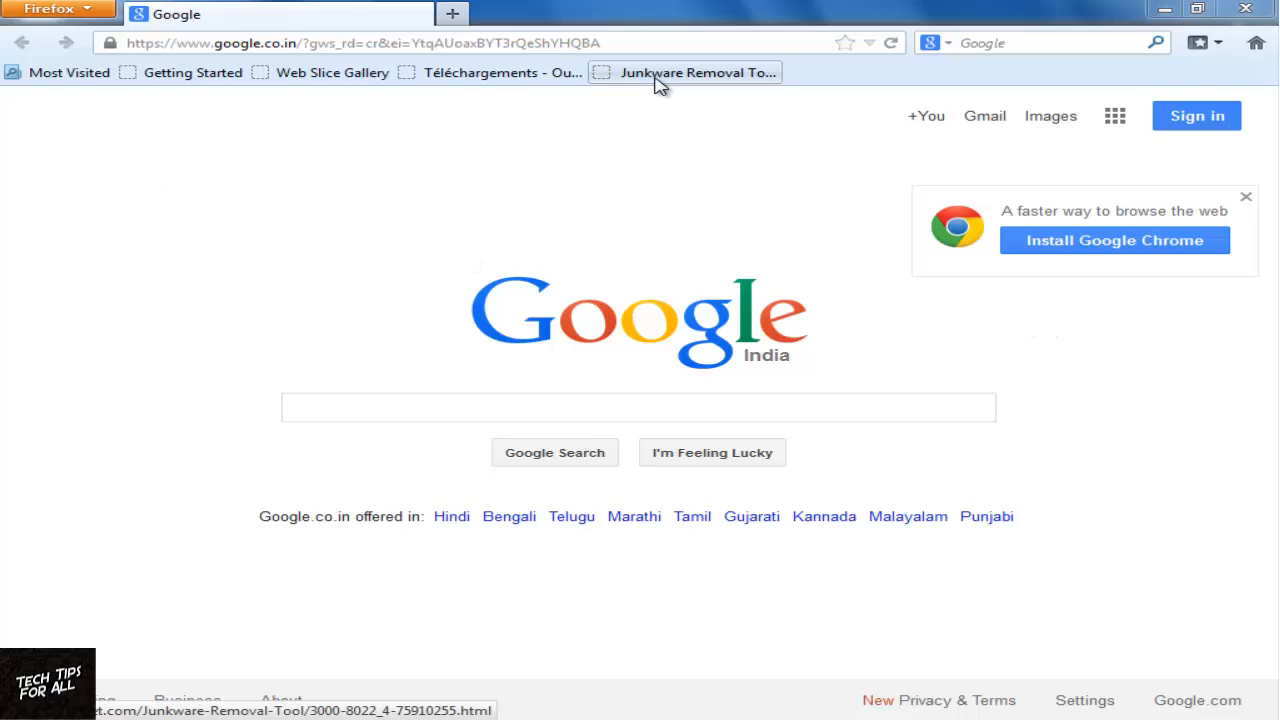
Step: Download JRT.exe via the Direct Download Link on the Junkware Removal Tool page
click(697, 72)
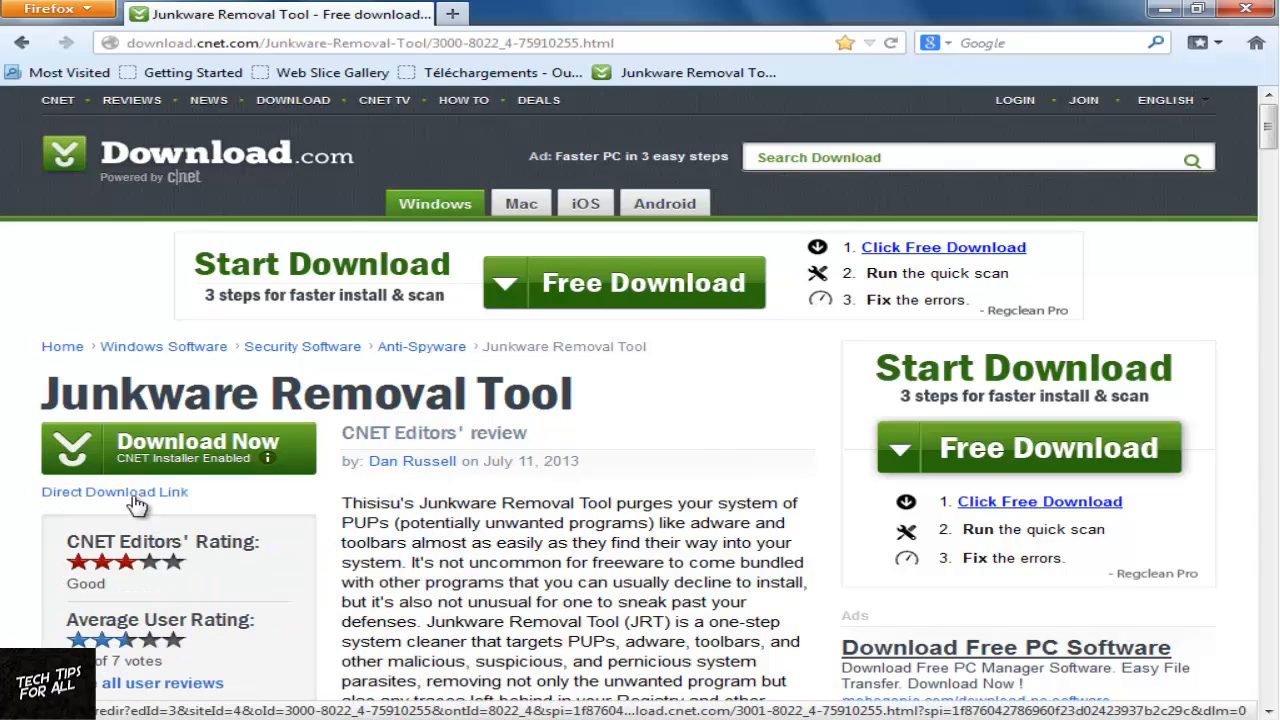
click(138, 498)
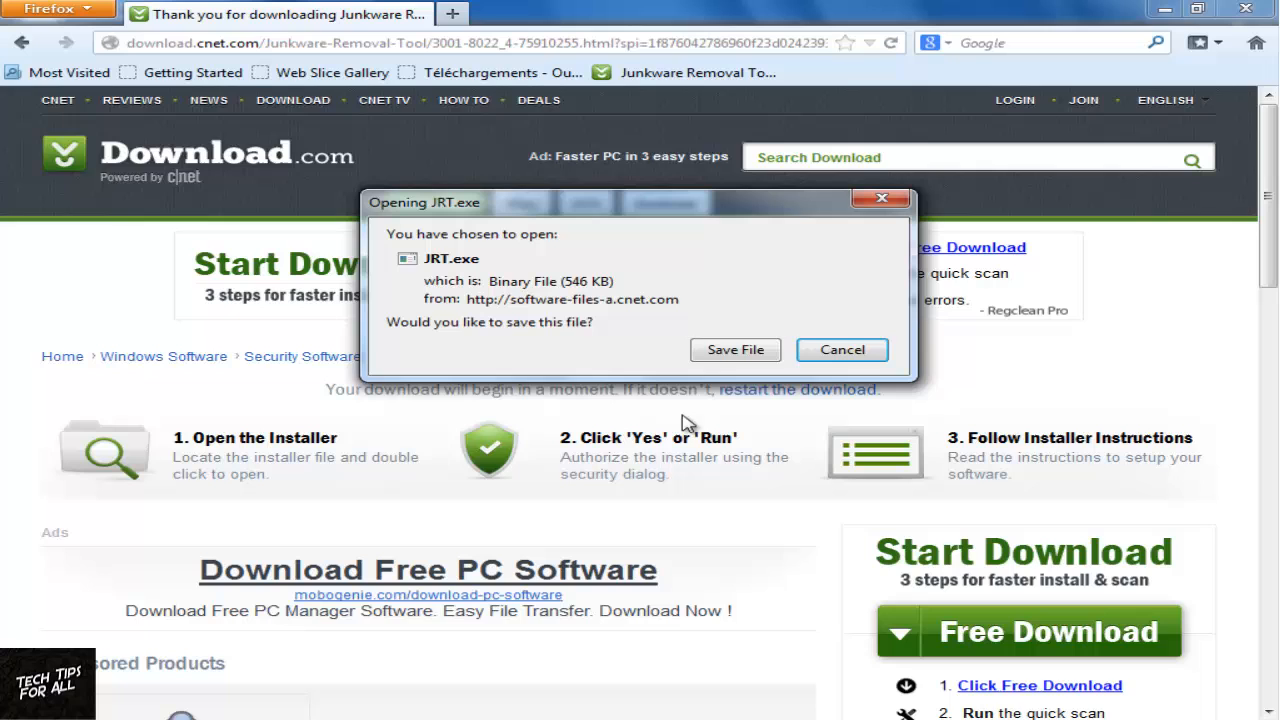
key(Return)
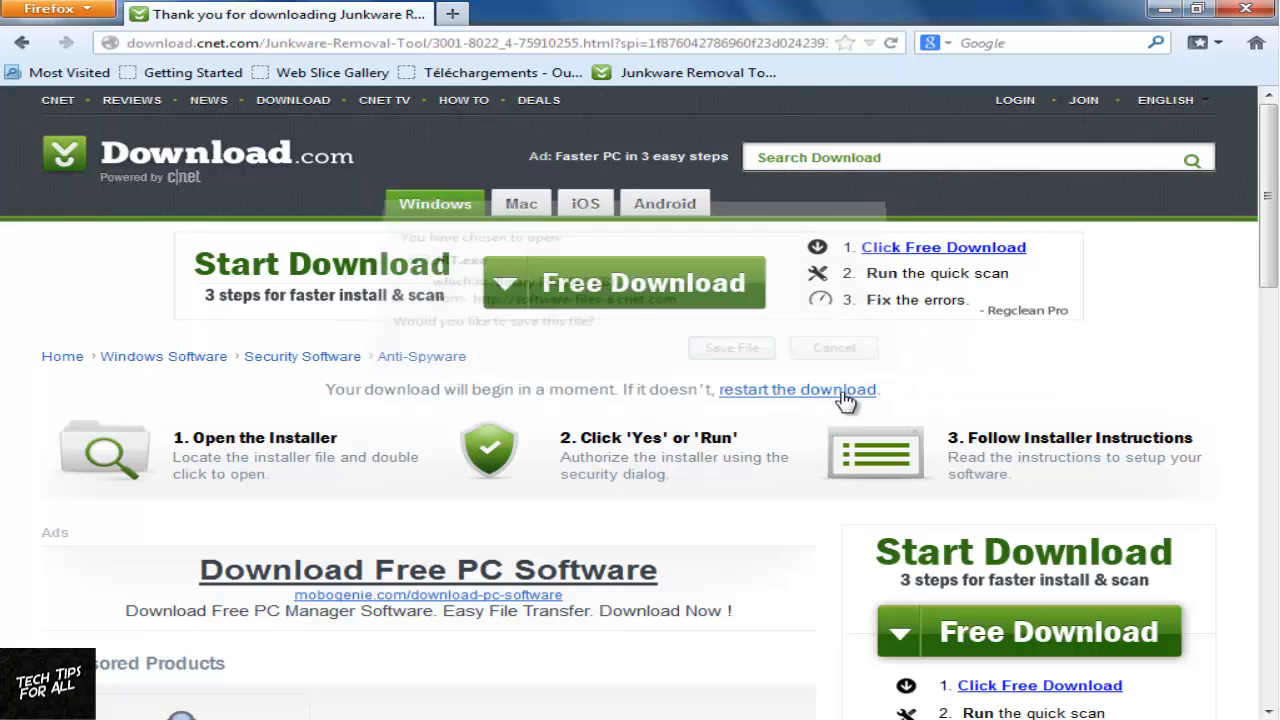
Step: Launch JRT.exe from its containing Downloads folder and confirm running the unverified program
right_click(328, 98)
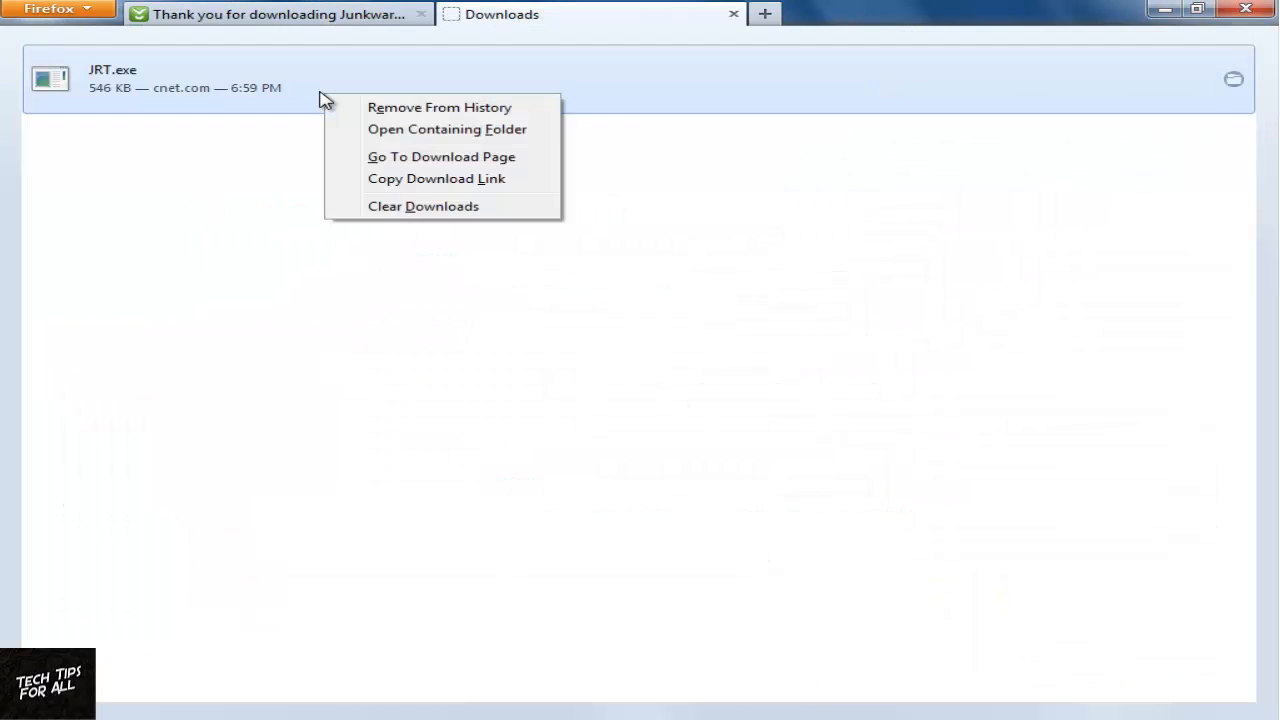
click(400, 128)
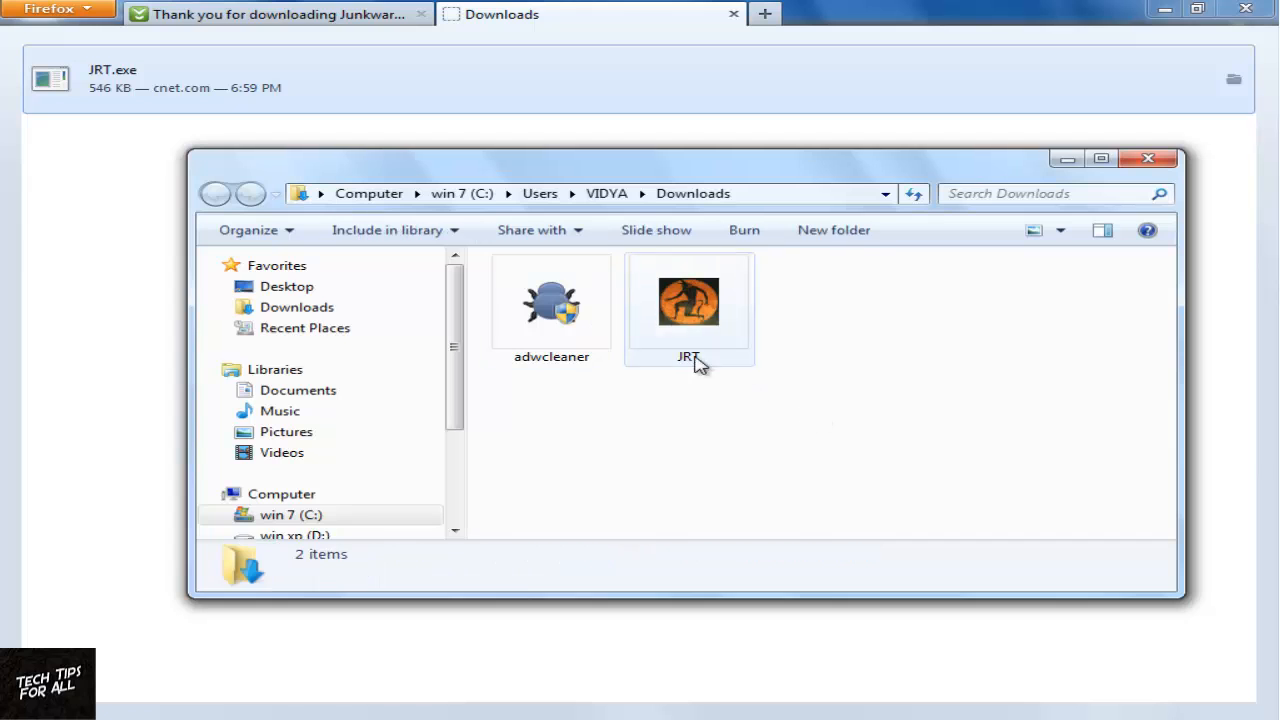
double_click(695, 330)
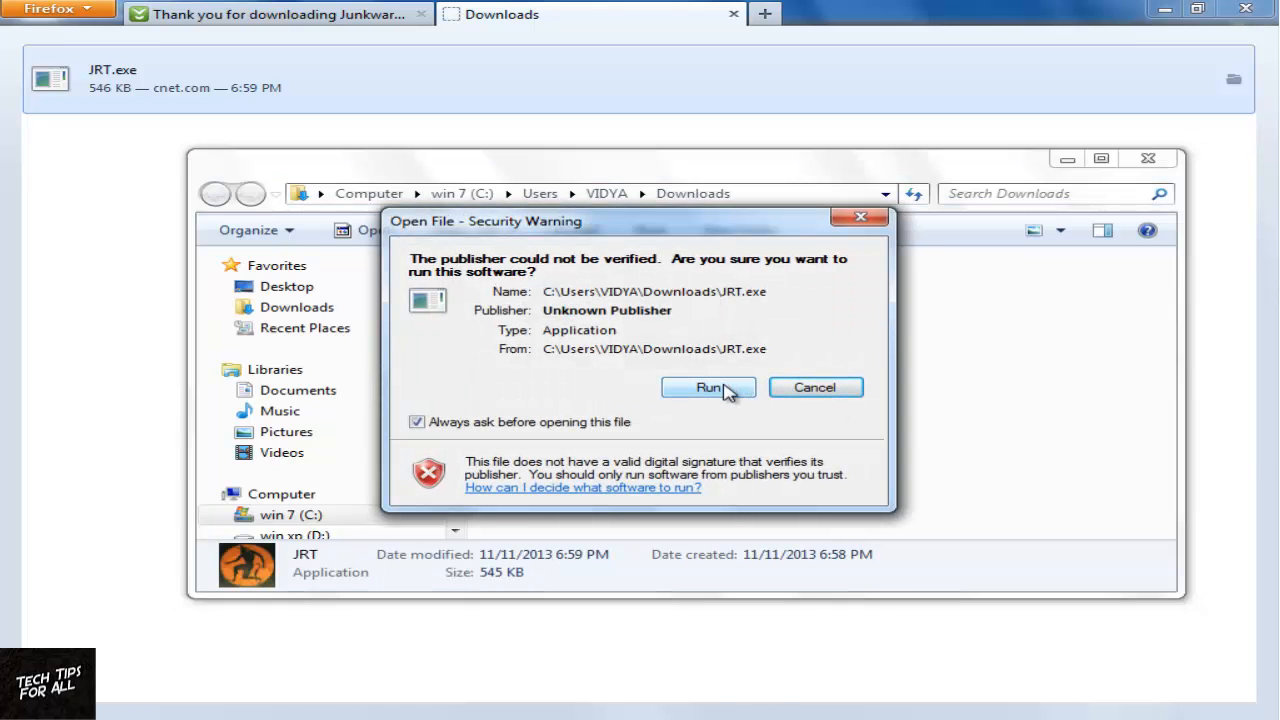
click(710, 388)
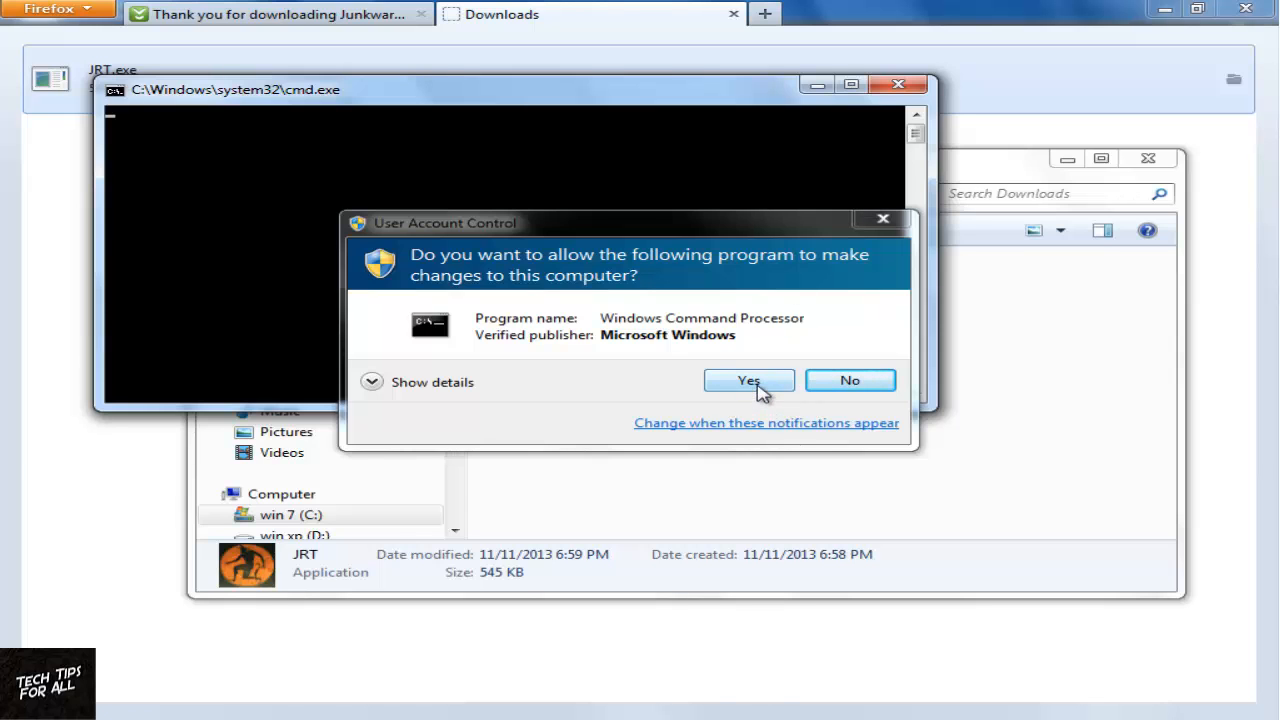
Step: Allow the JRT UAC prompt and continue past the disclaimer to run the scan
click(760, 386)
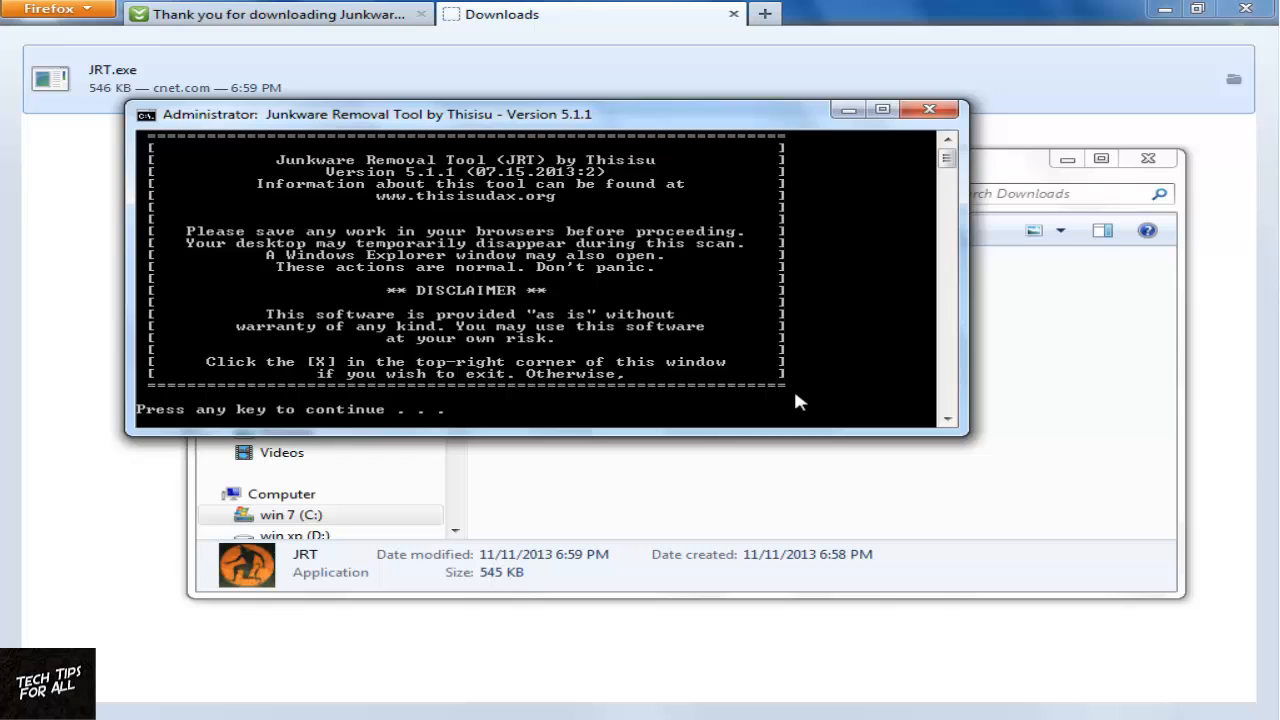
scroll(790, 370, down, 2)
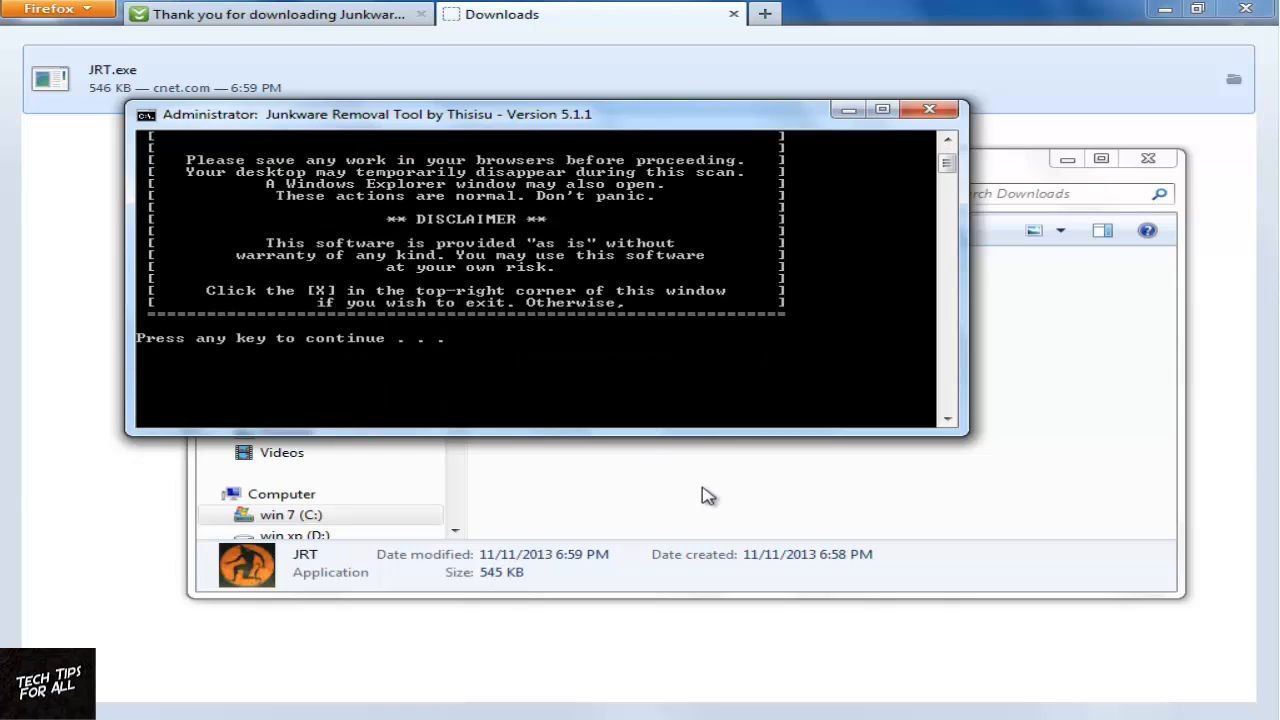
key(Return)
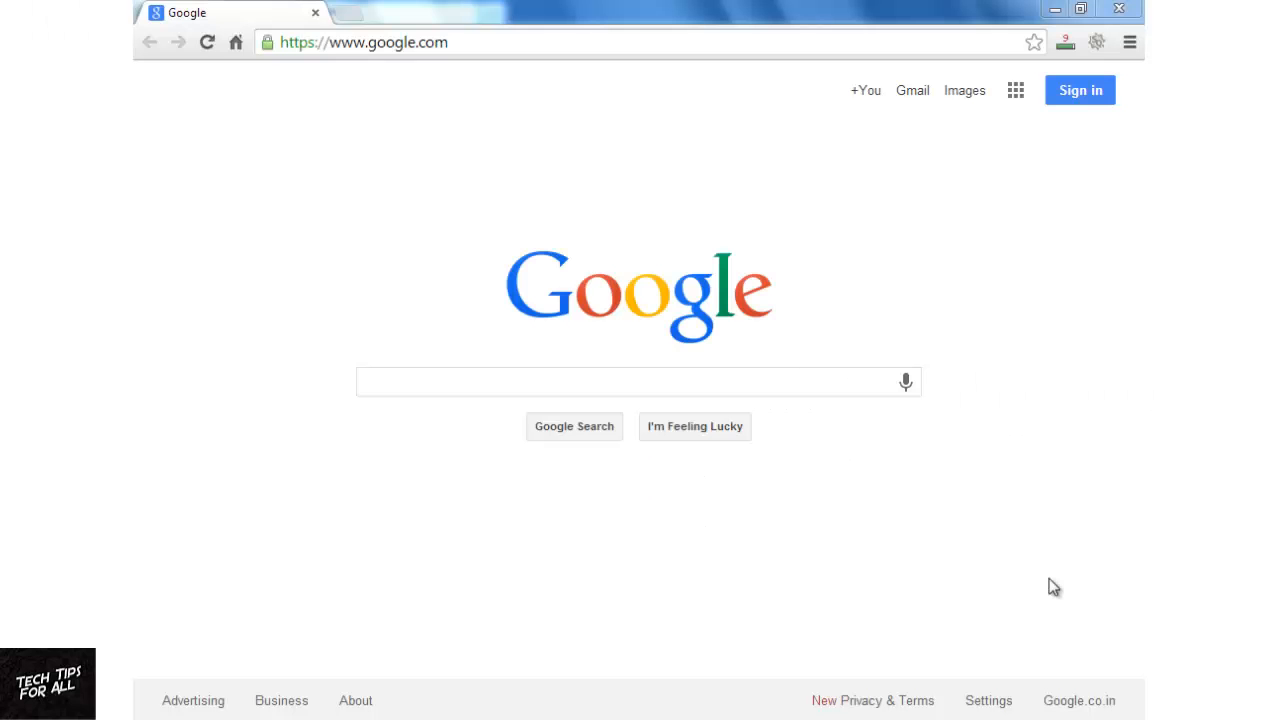
Step: Bring up the Windows Start menu after checking Chrome's Google home page
key(super)
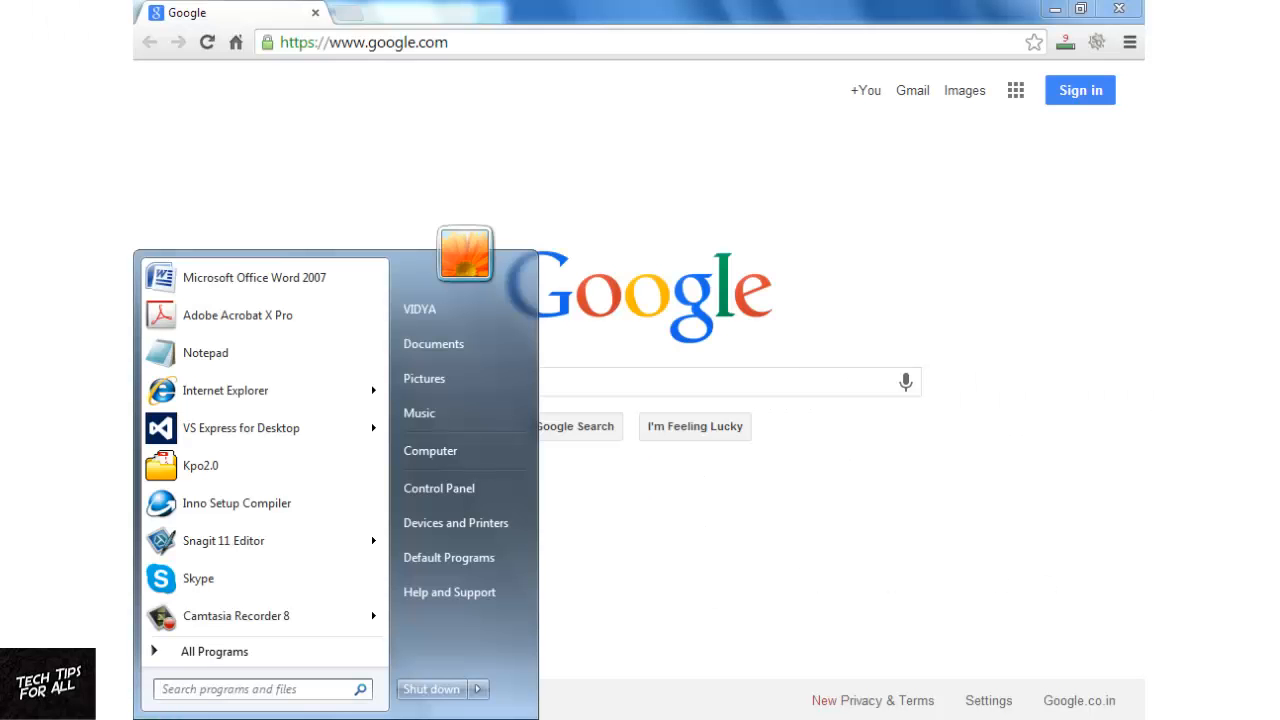
Step: In Control Panel, search 'add' and open Programs and Features' installed programs list
click(472, 488)
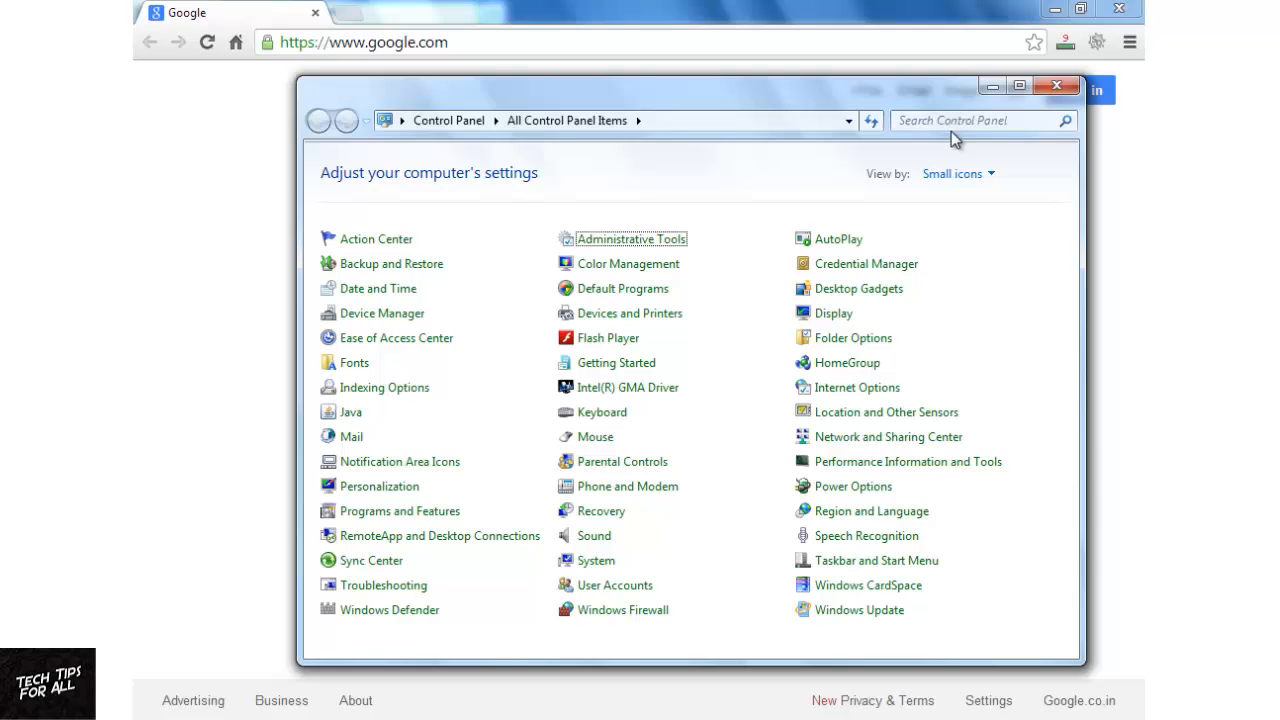
click(955, 122)
text(dd)
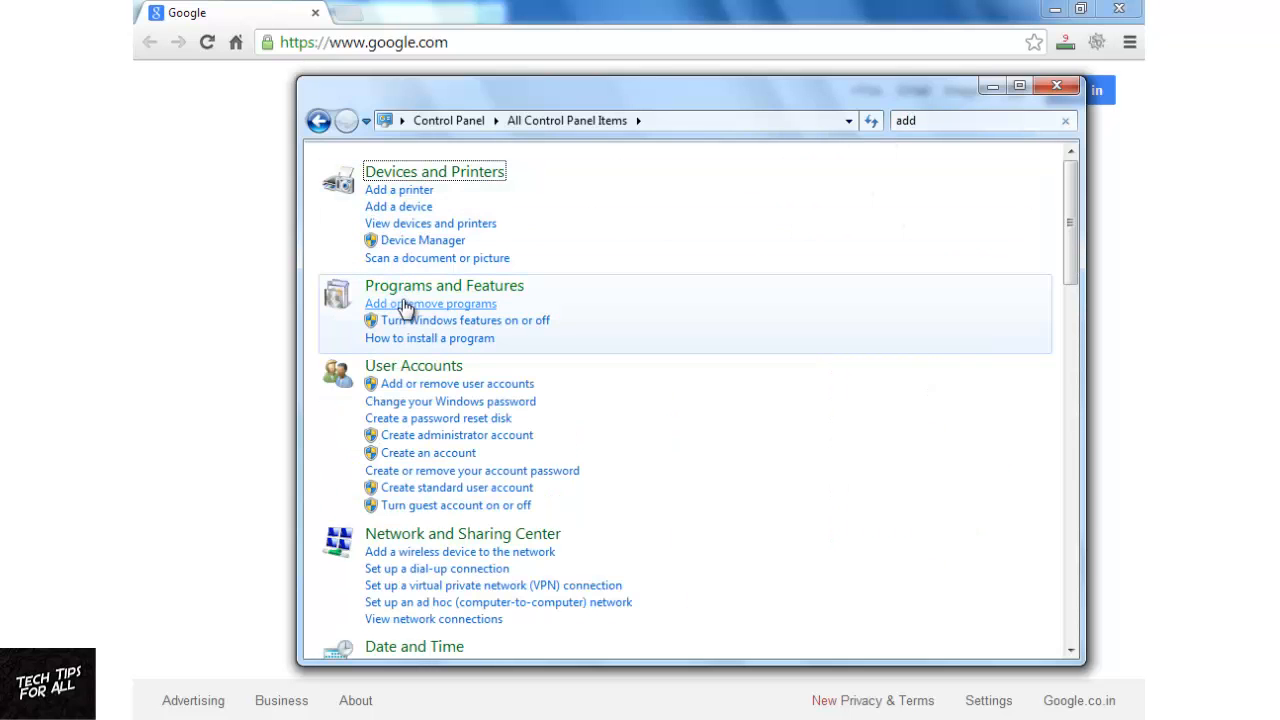
click(415, 304)
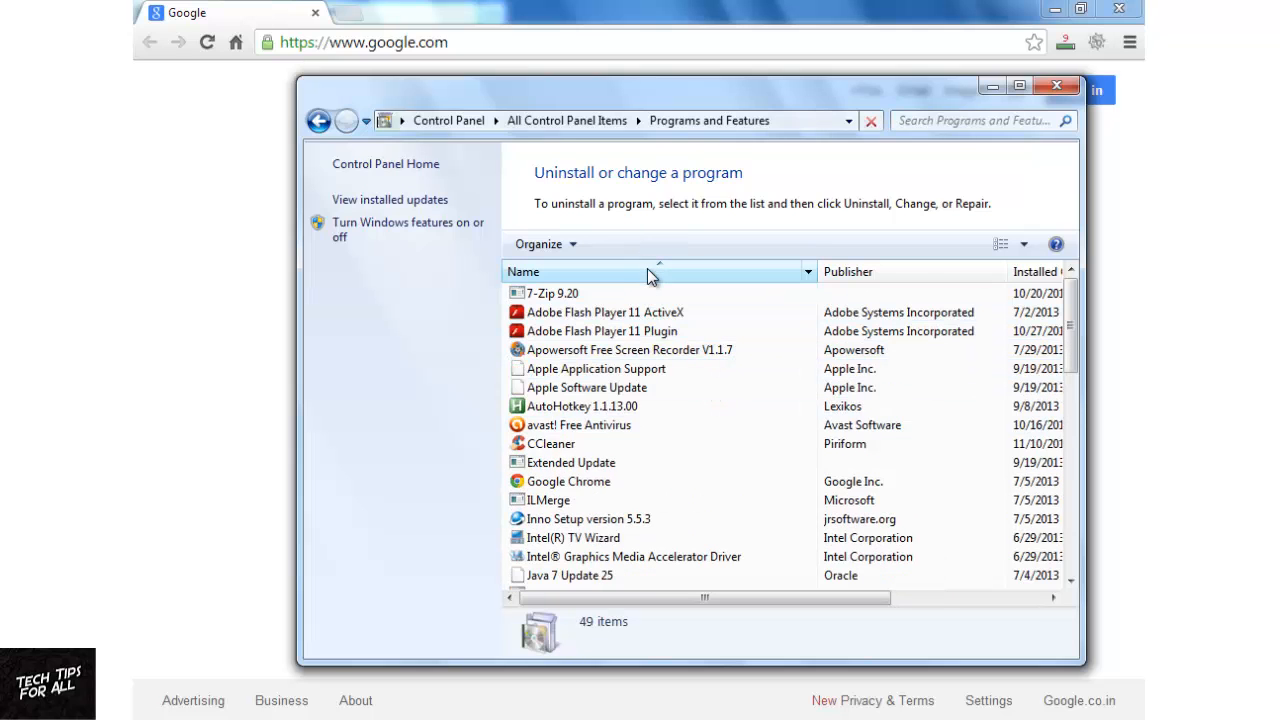
Step: Sort programs by name, uninstall Snap.Do Engine confirming browsers will close, and maximize Chrome
click(654, 266)
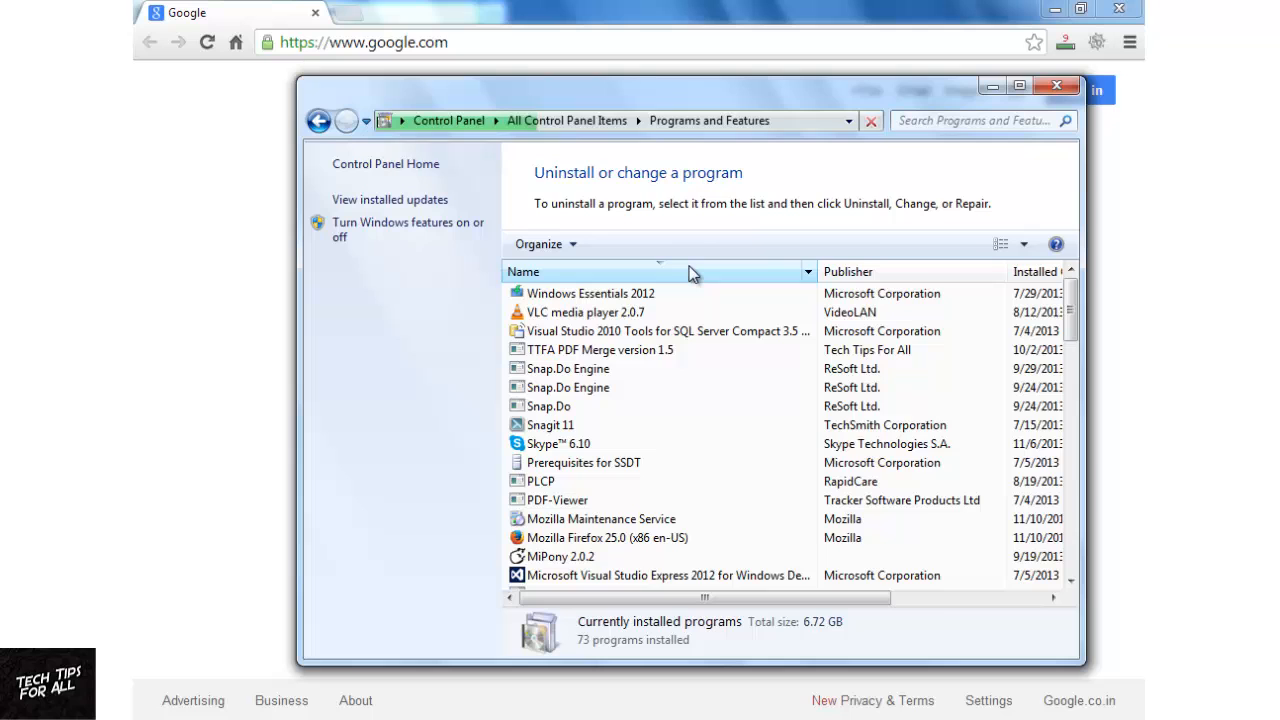
click(693, 273)
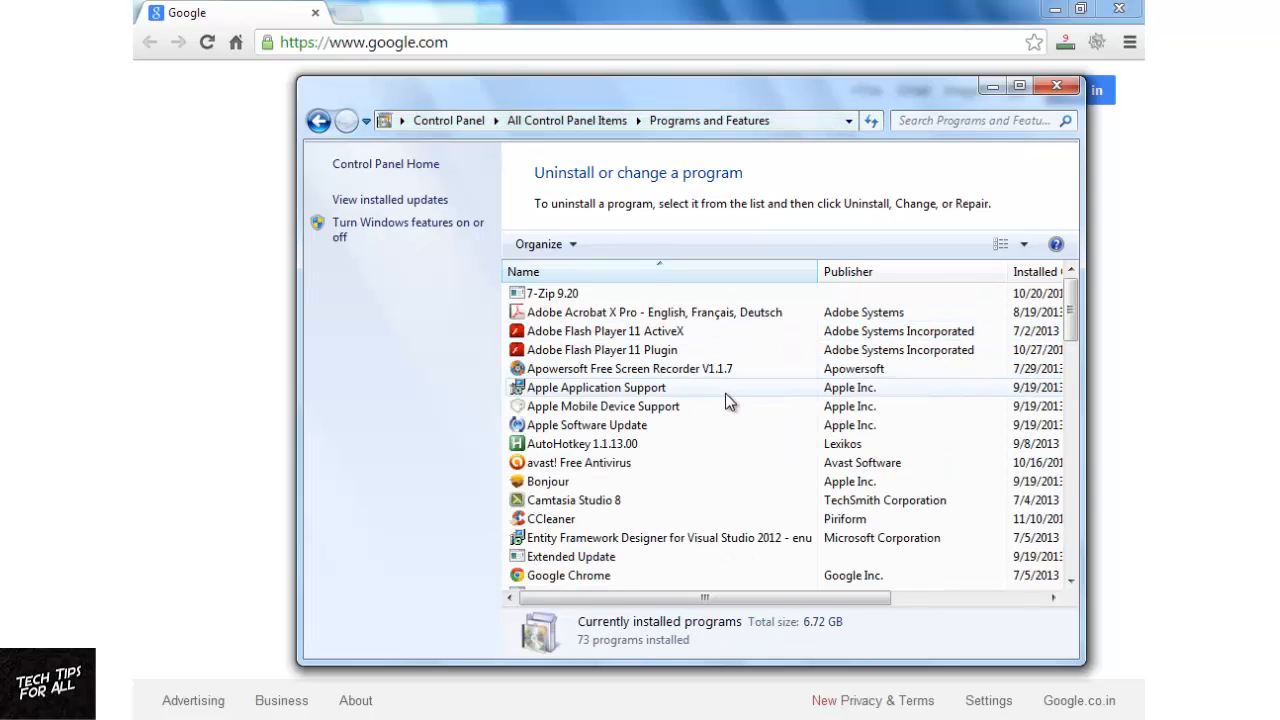
scroll(725, 395, down, 1)
scroll(725, 407, down, 10)
click(547, 500)
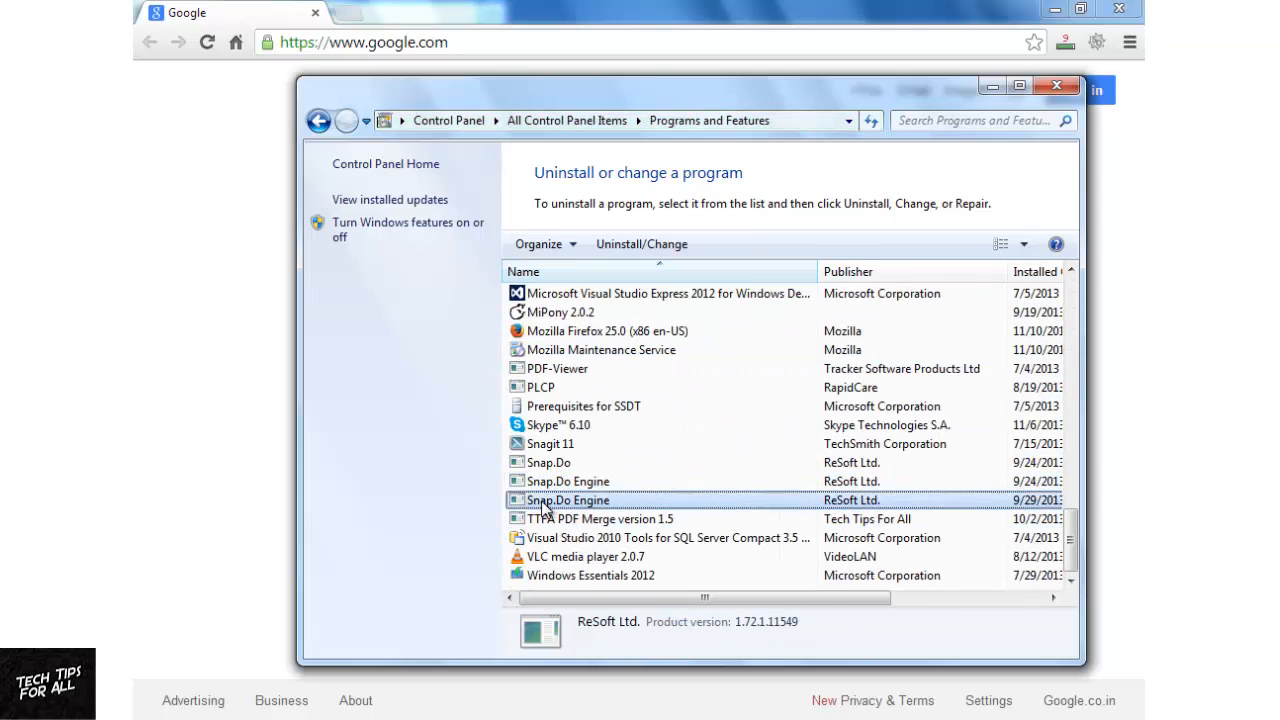
right_click(600, 482)
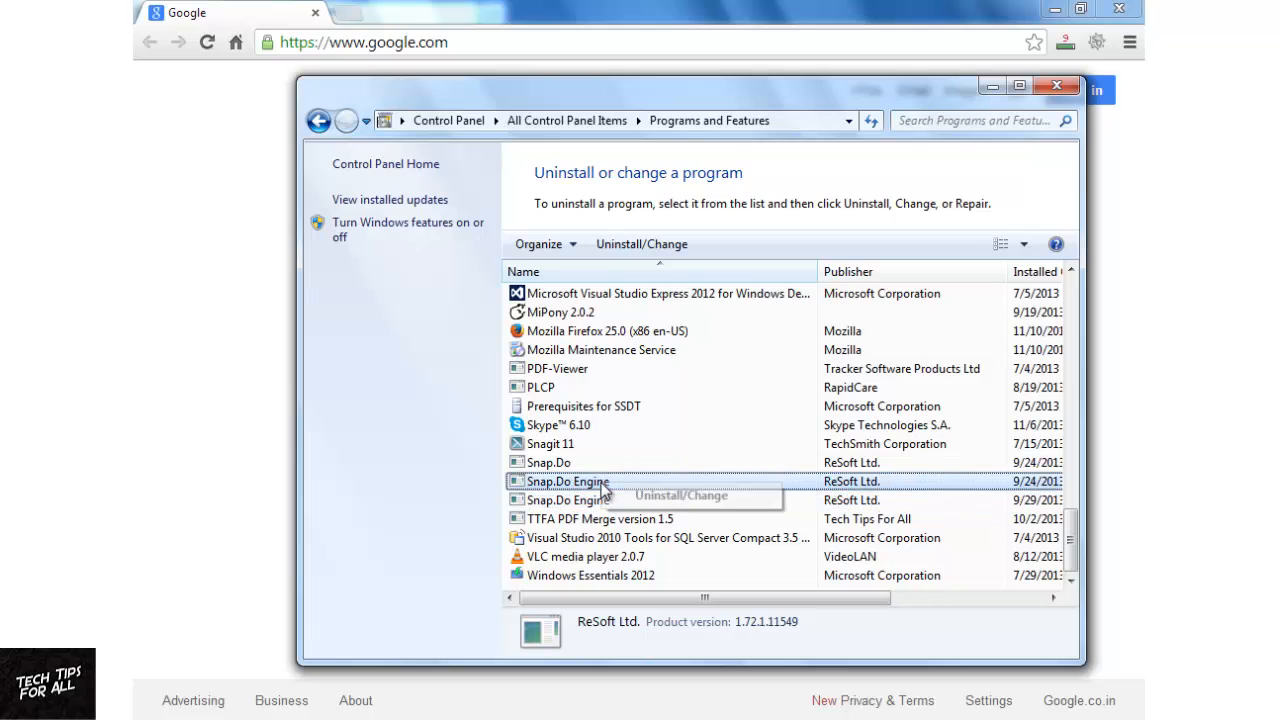
click(679, 494)
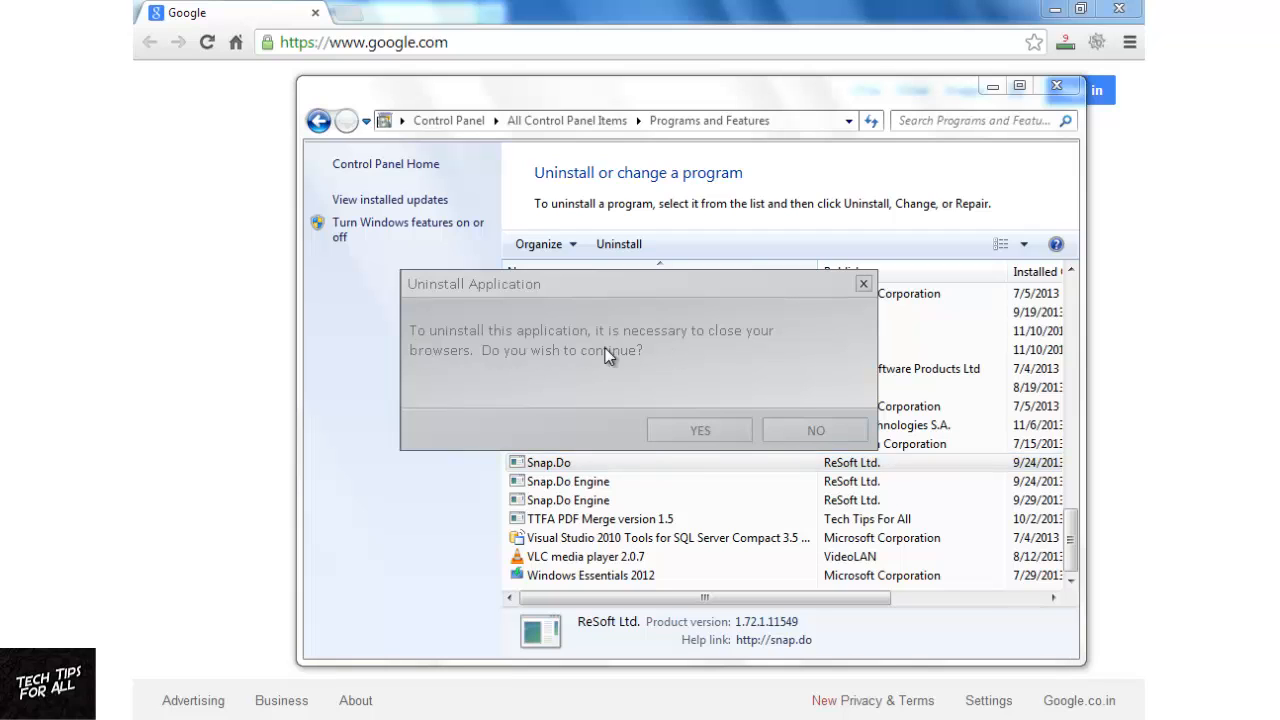
click(671, 431)
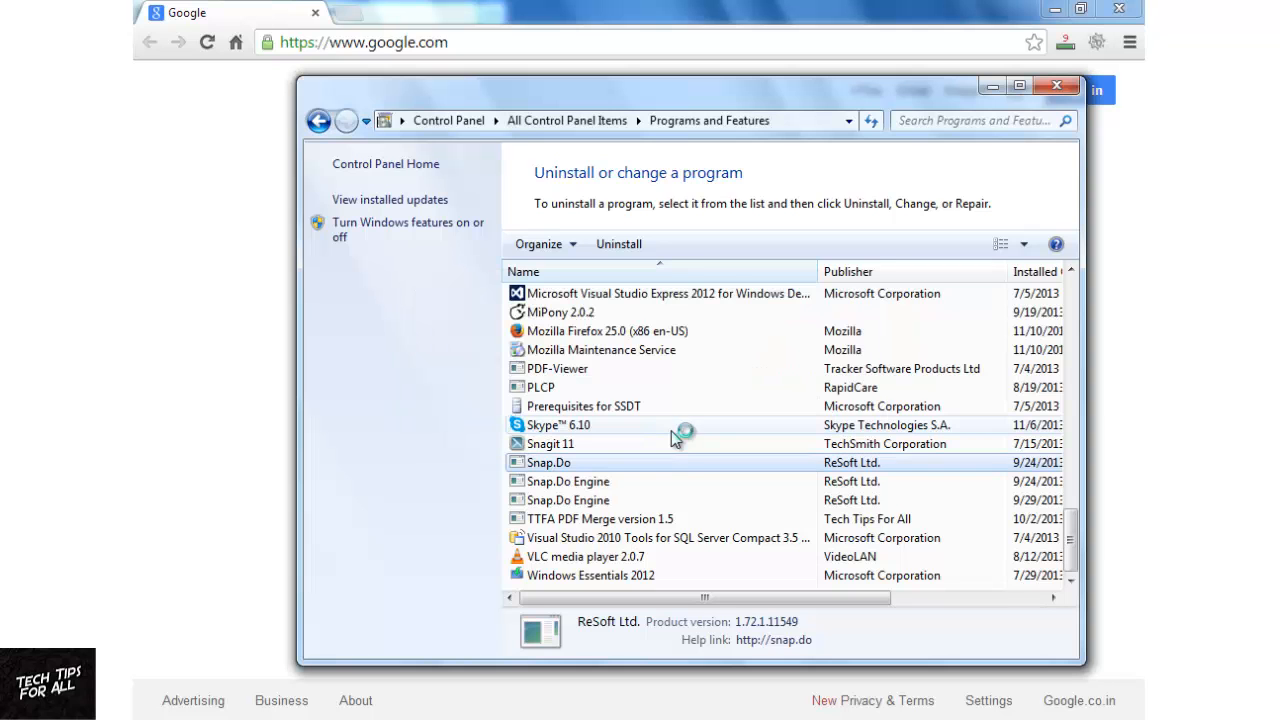
click(1019, 88)
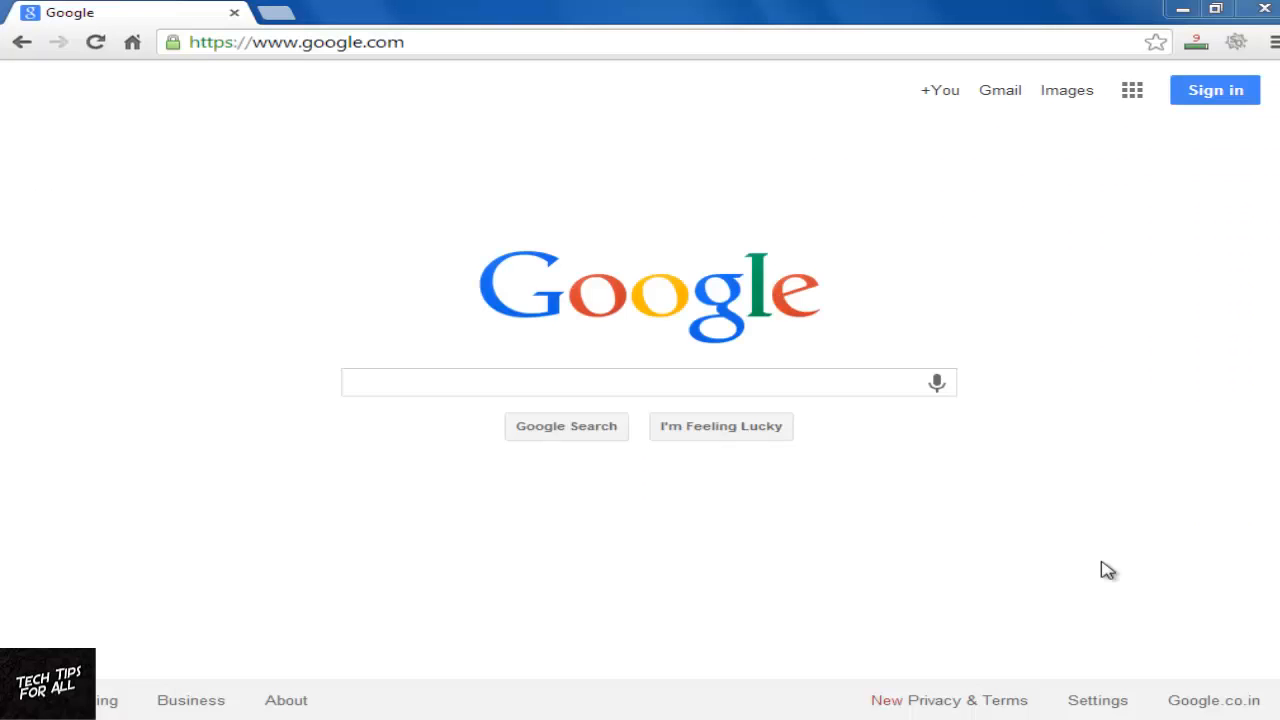
Step: Review Chrome's installed extensions from Settings, then return to Settings for the home page
click(1272, 44)
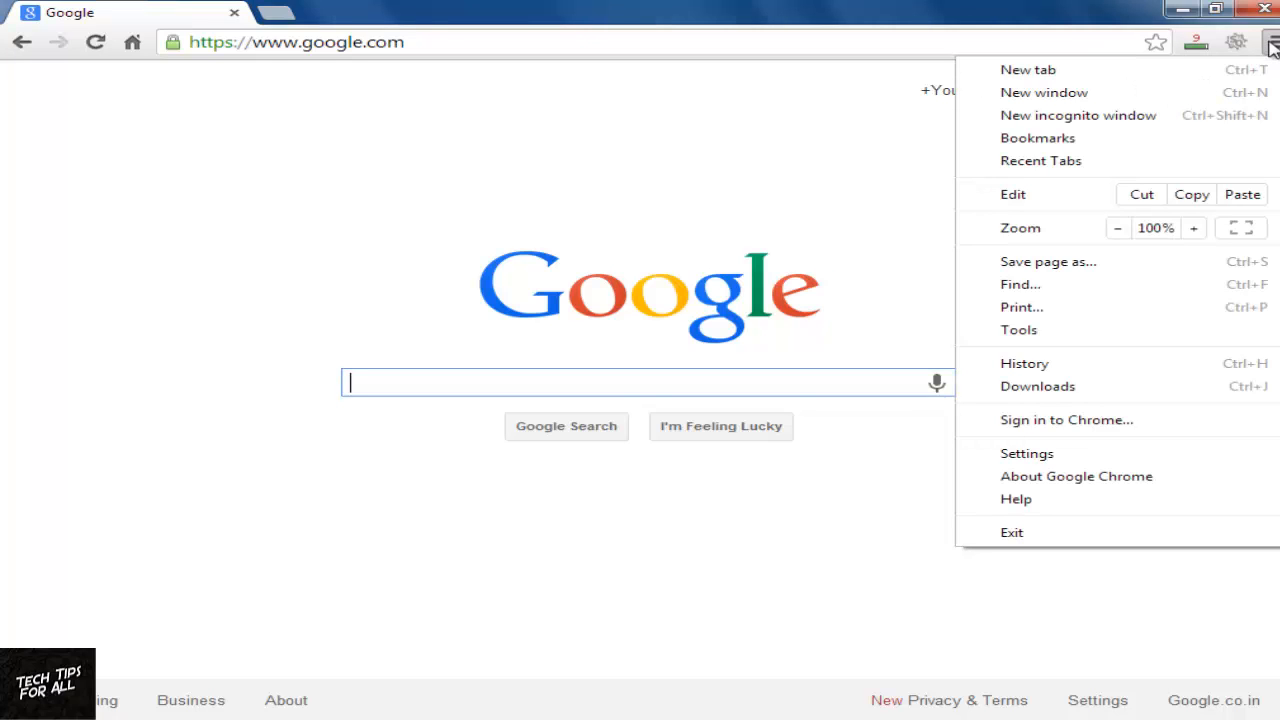
click(1040, 453)
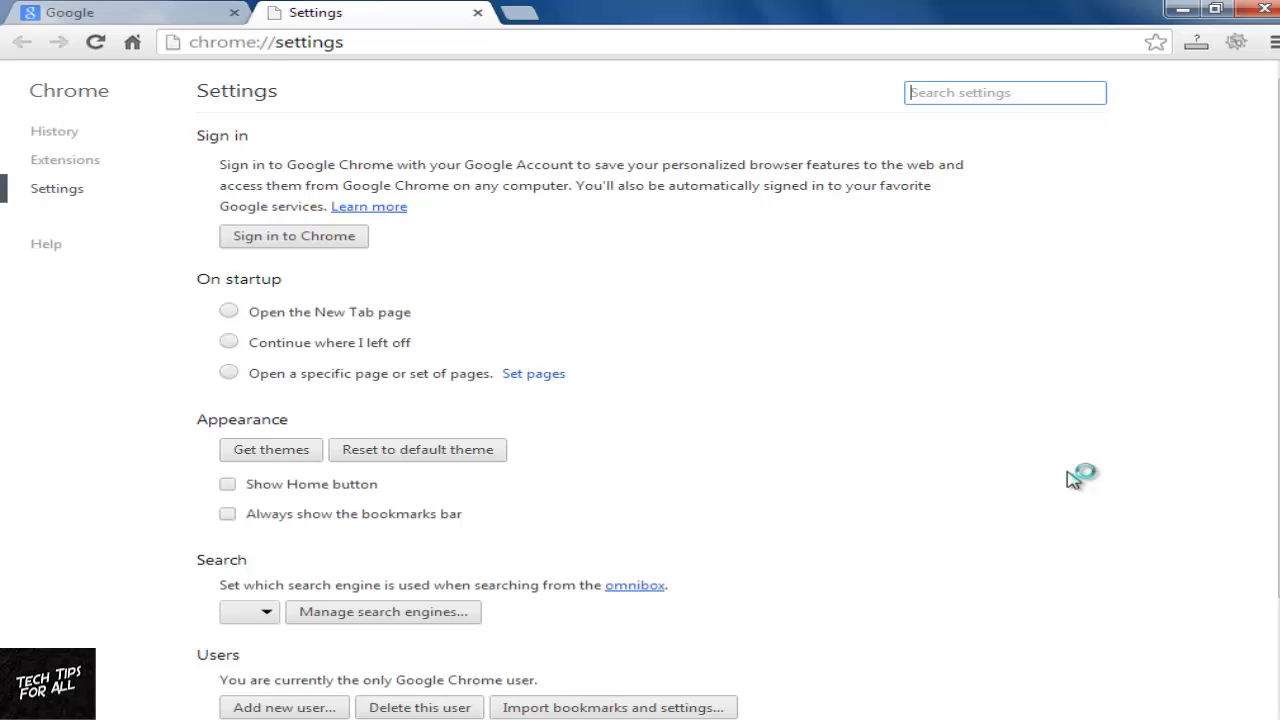
click(57, 162)
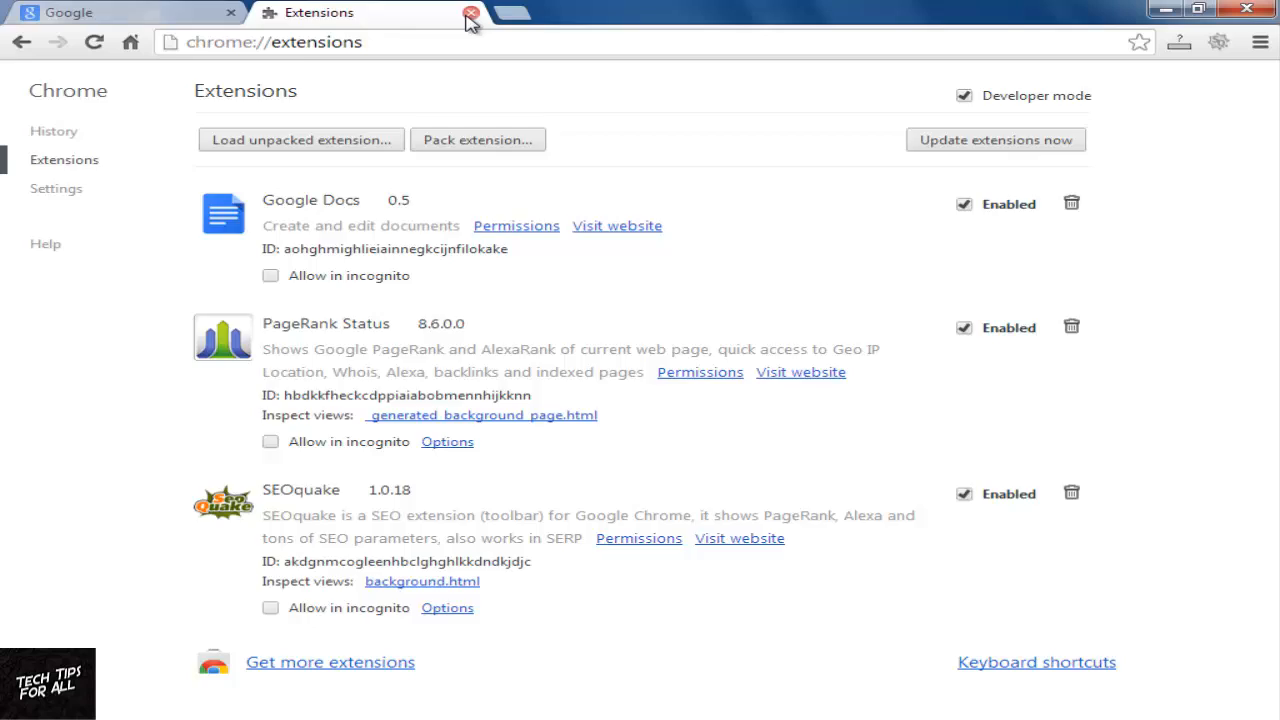
click(471, 14)
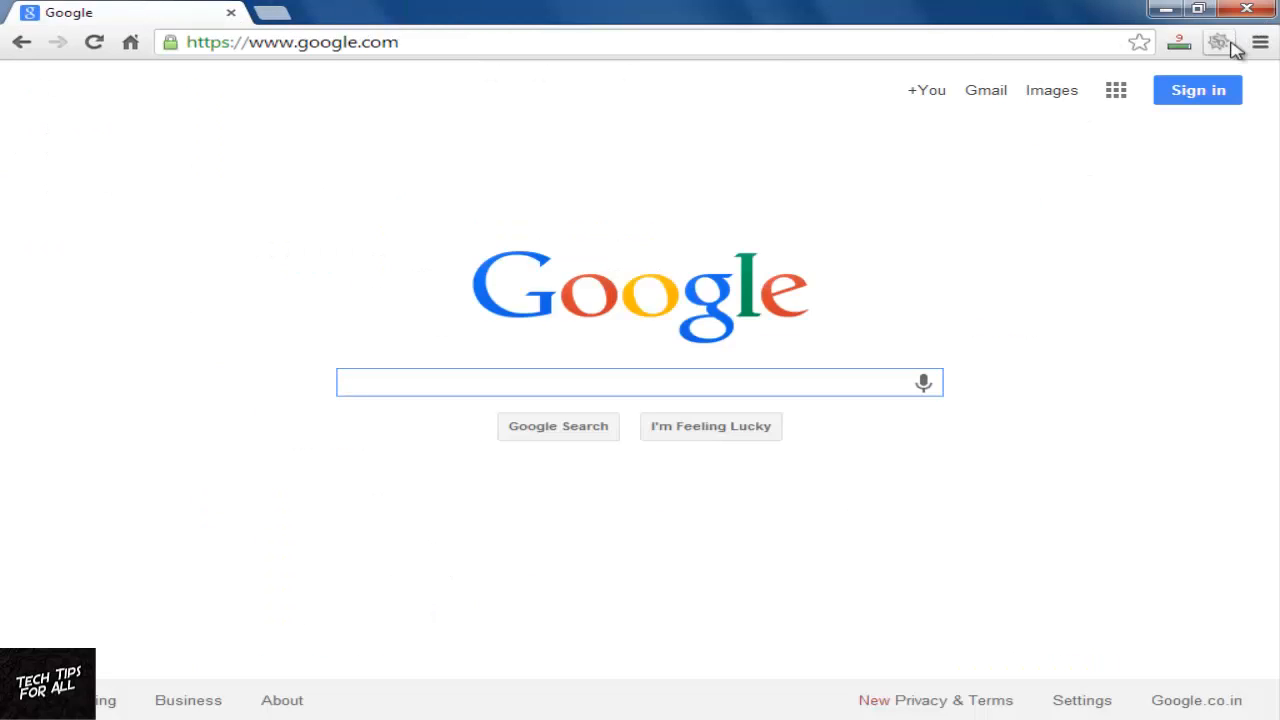
click(1260, 42)
click(1040, 450)
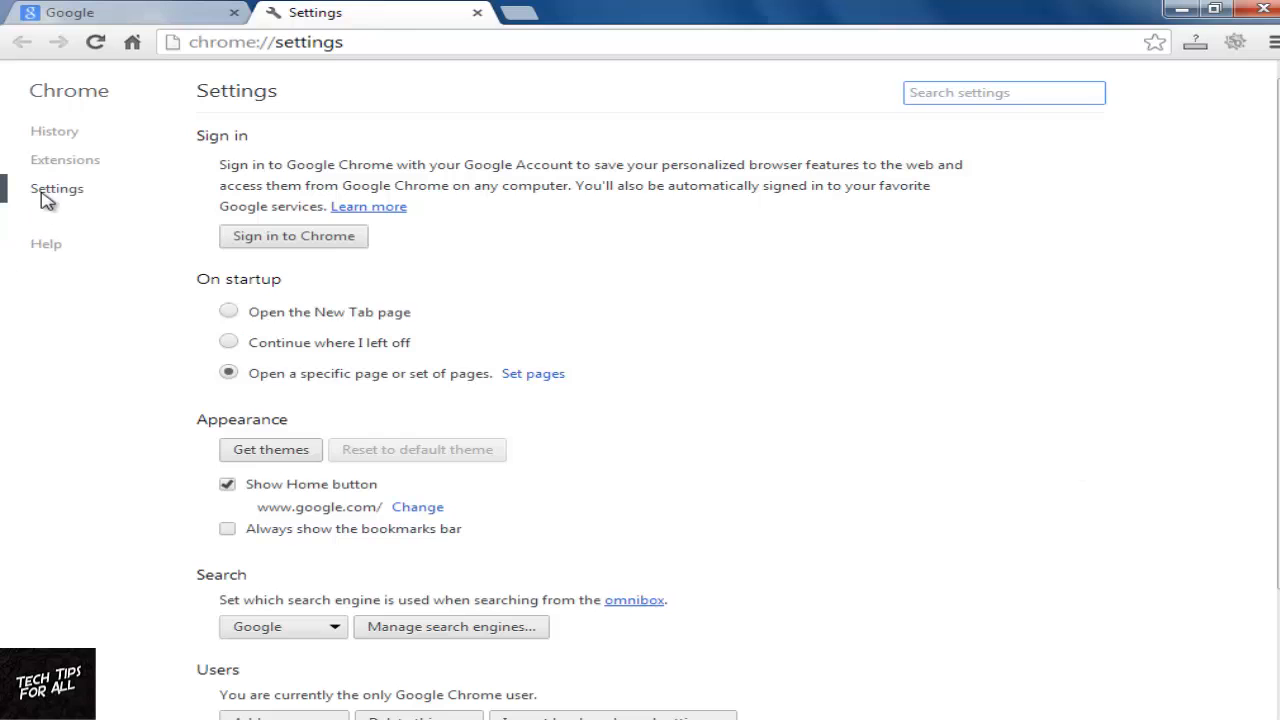
scroll(399, 348, down, 3)
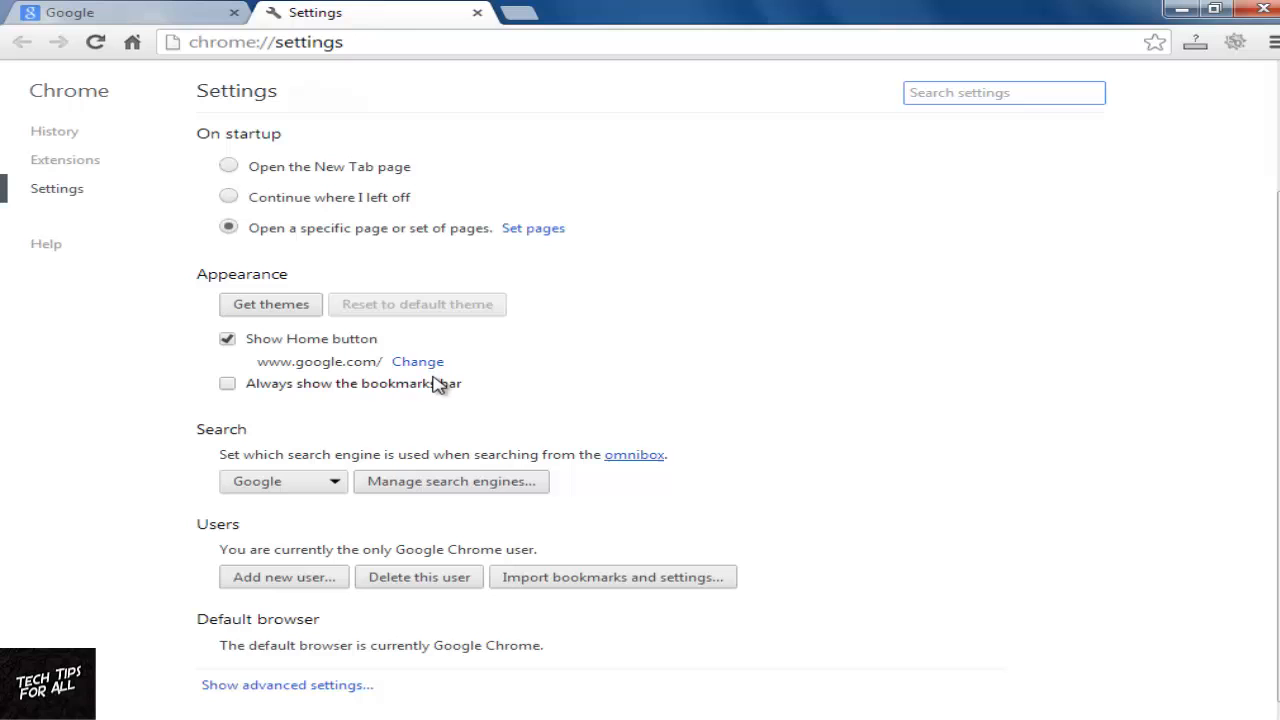
click(410, 362)
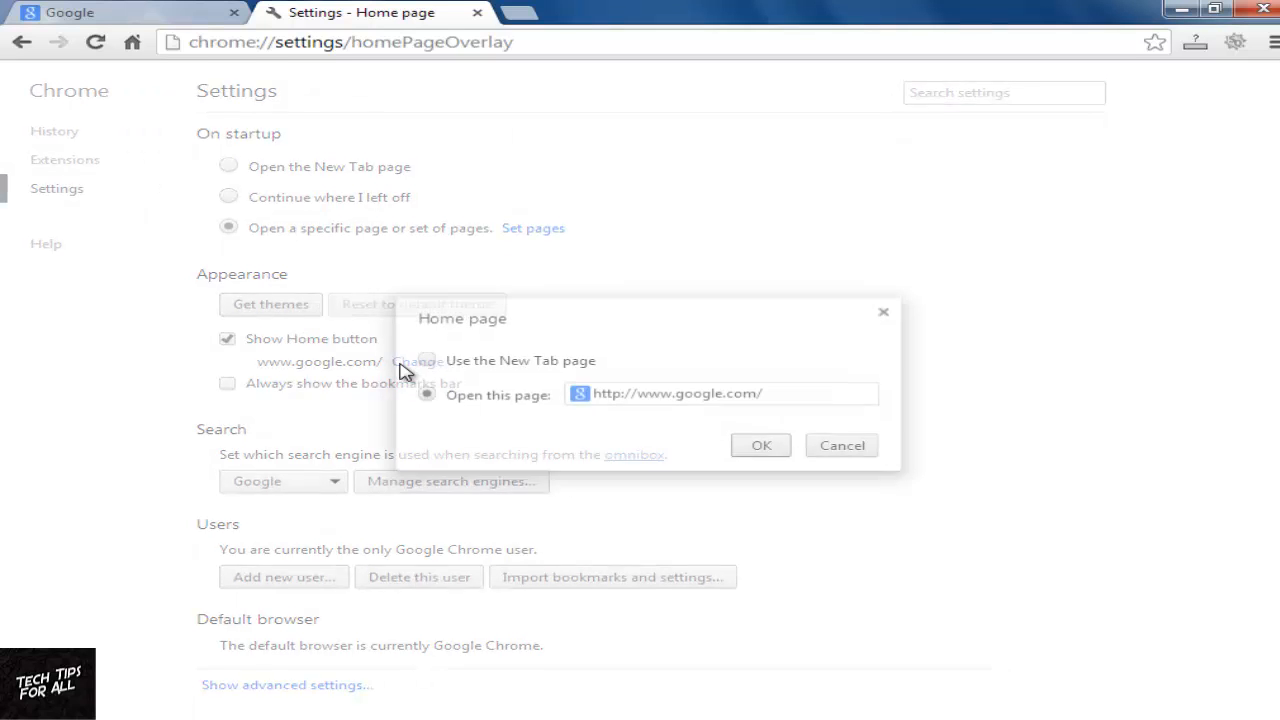
drag(869, 403, 546, 400)
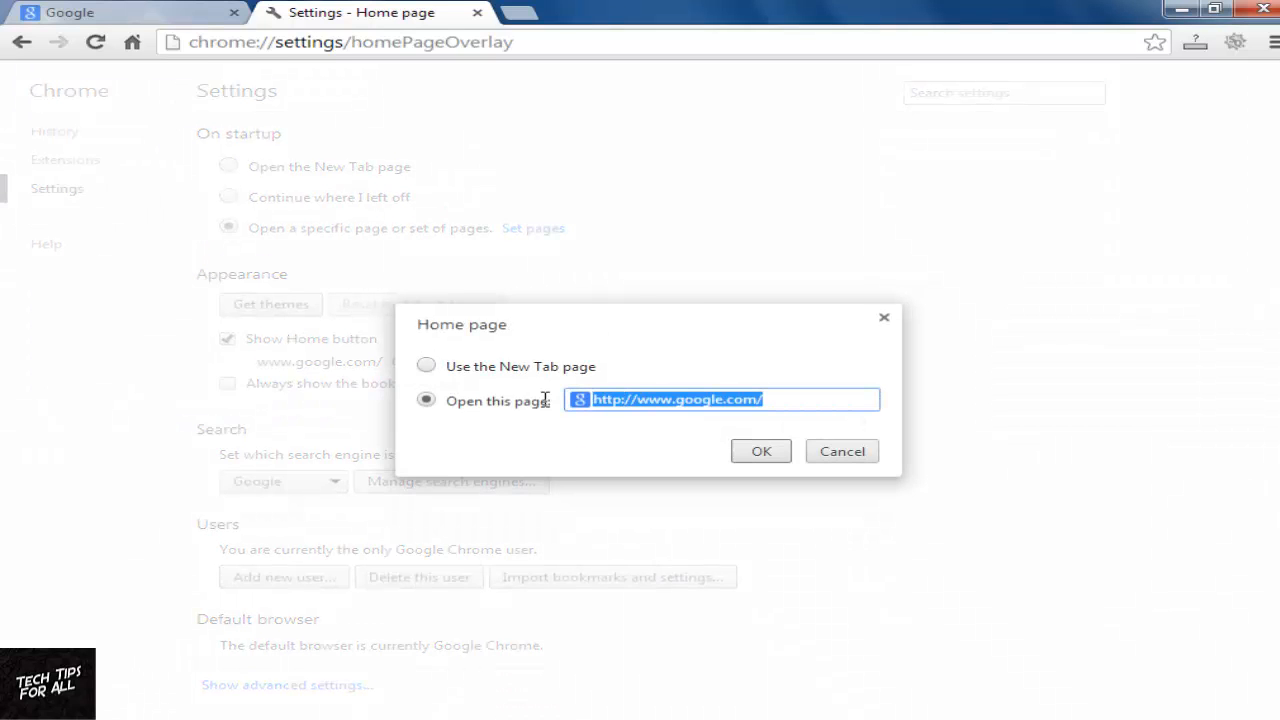
click(762, 451)
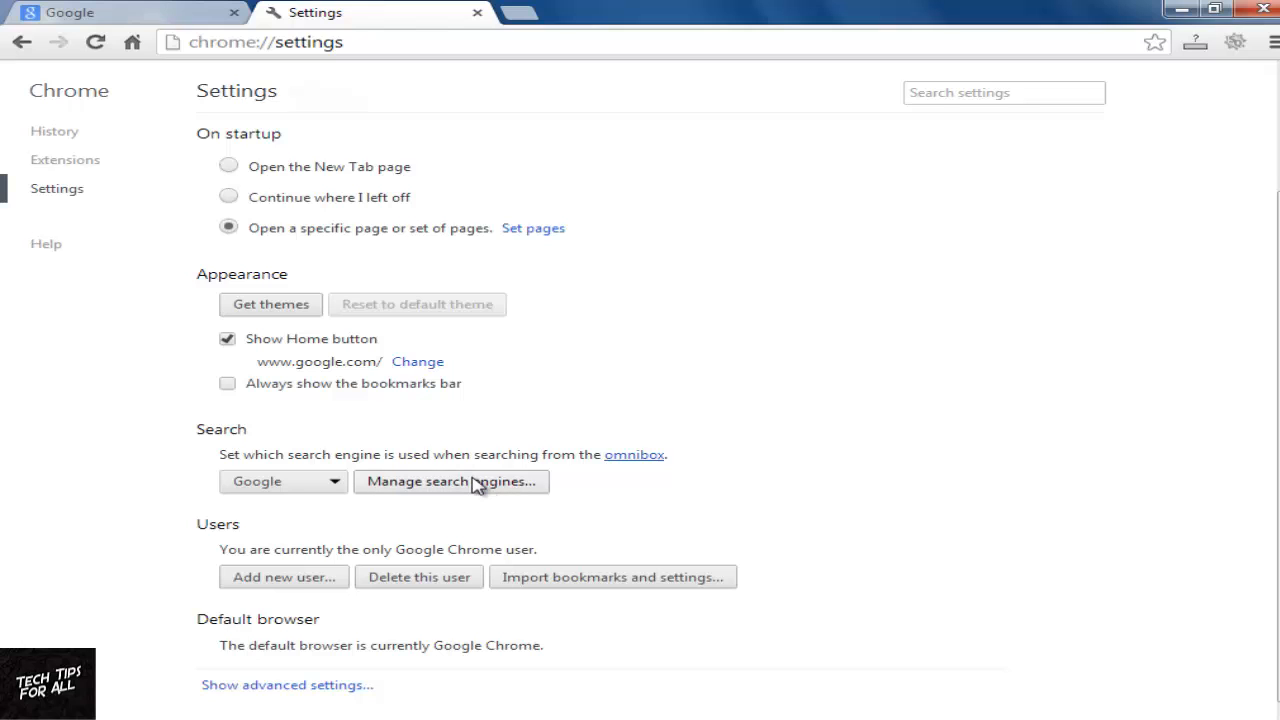
Step: Keep Google as Chrome's default search engine instead of Delta Search and review the startup pages
click(335, 481)
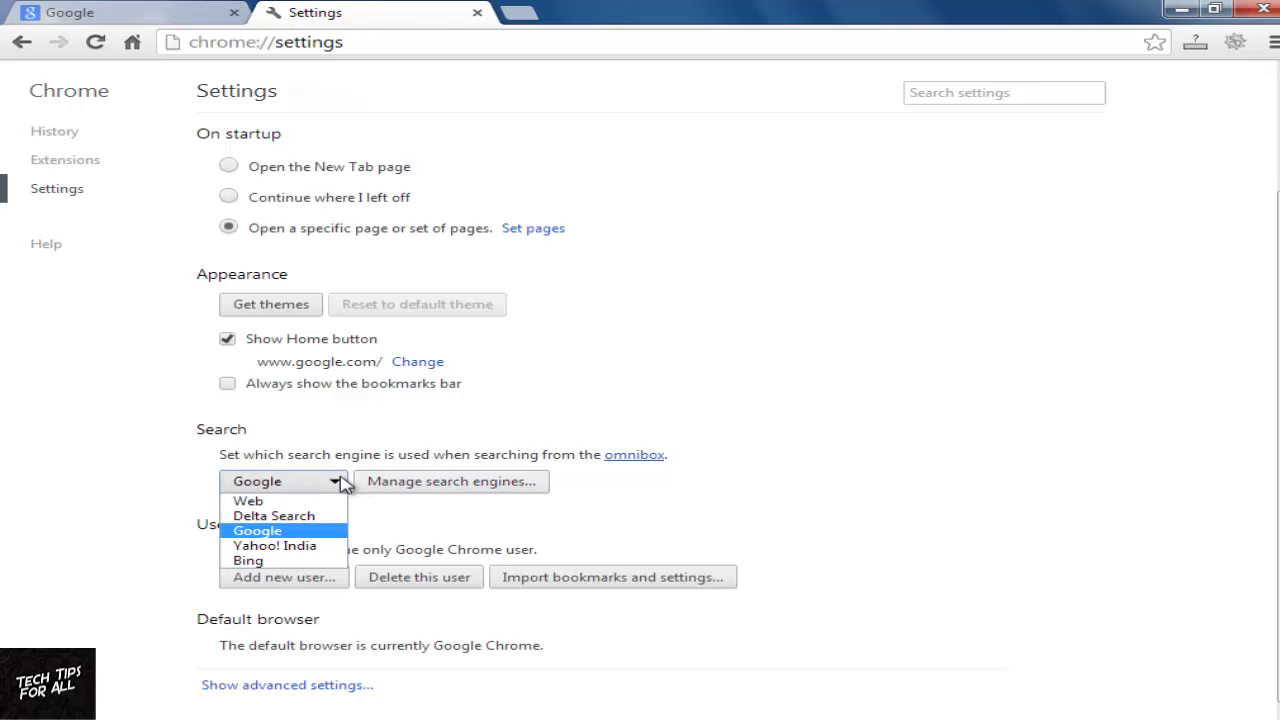
click(300, 532)
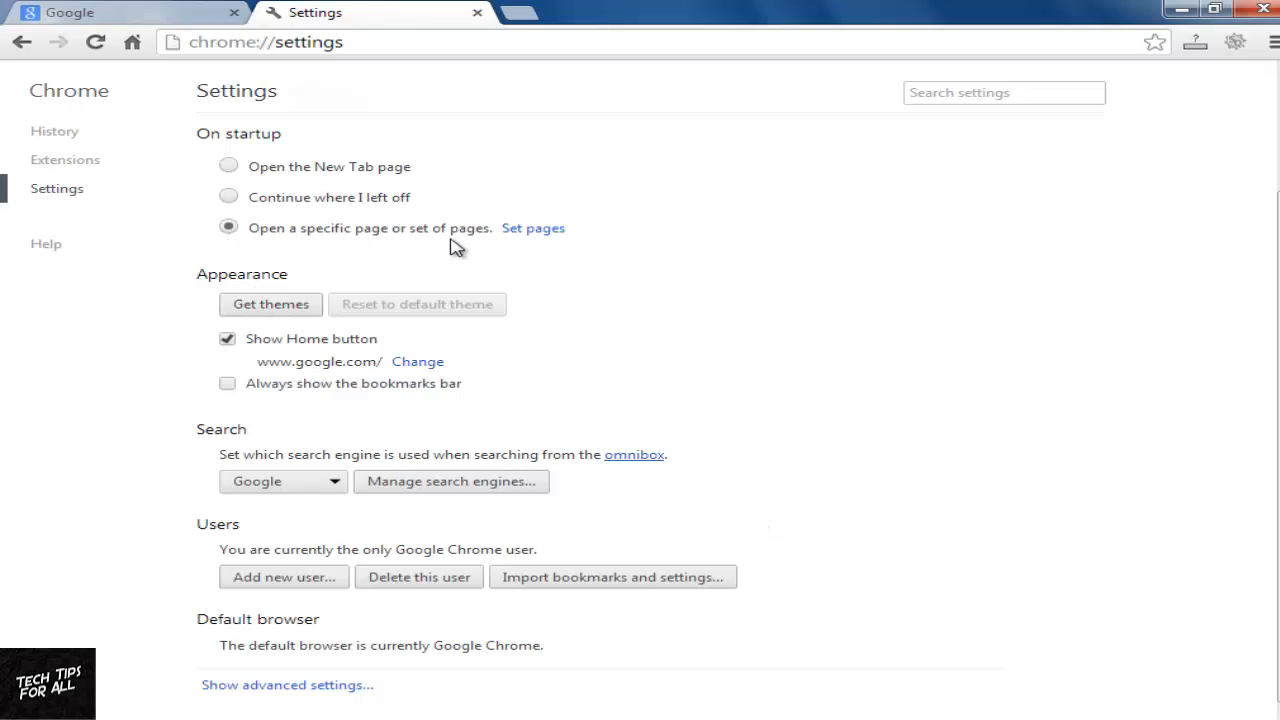
click(552, 236)
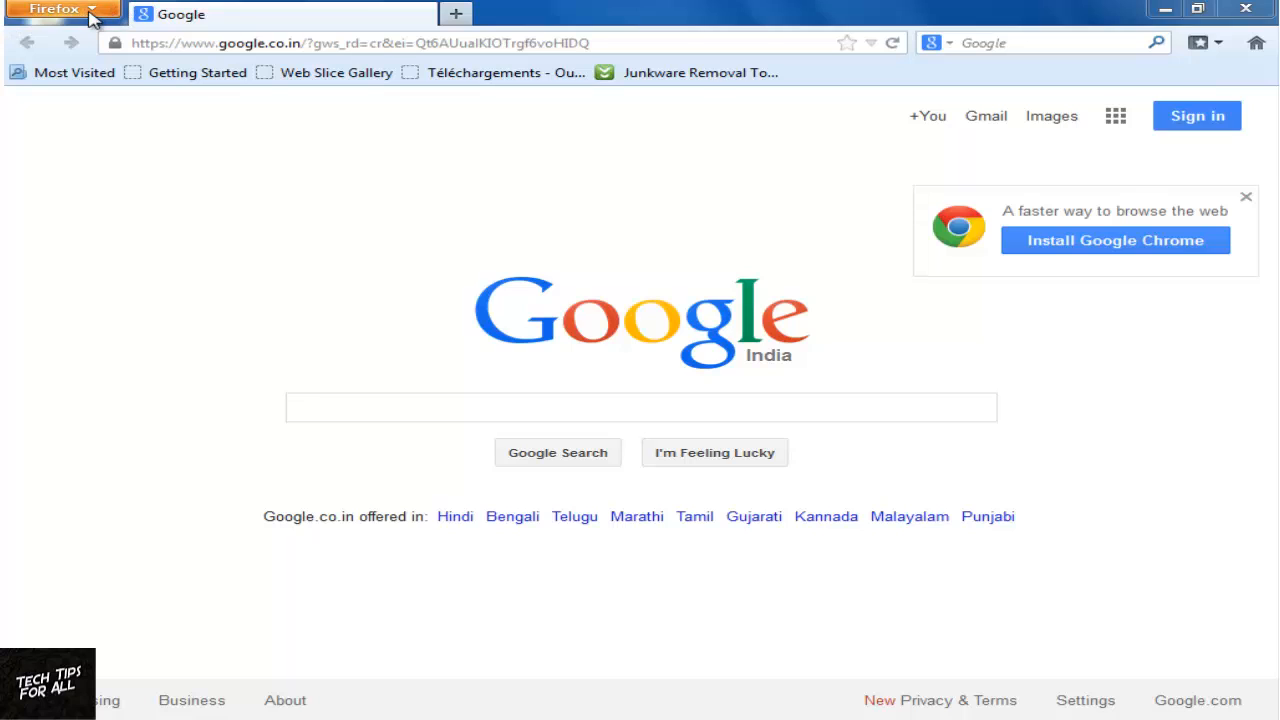
Step: Remove the DownloadHelper and LemurLeap extensions in Firefox's Add-ons Manager
click(92, 18)
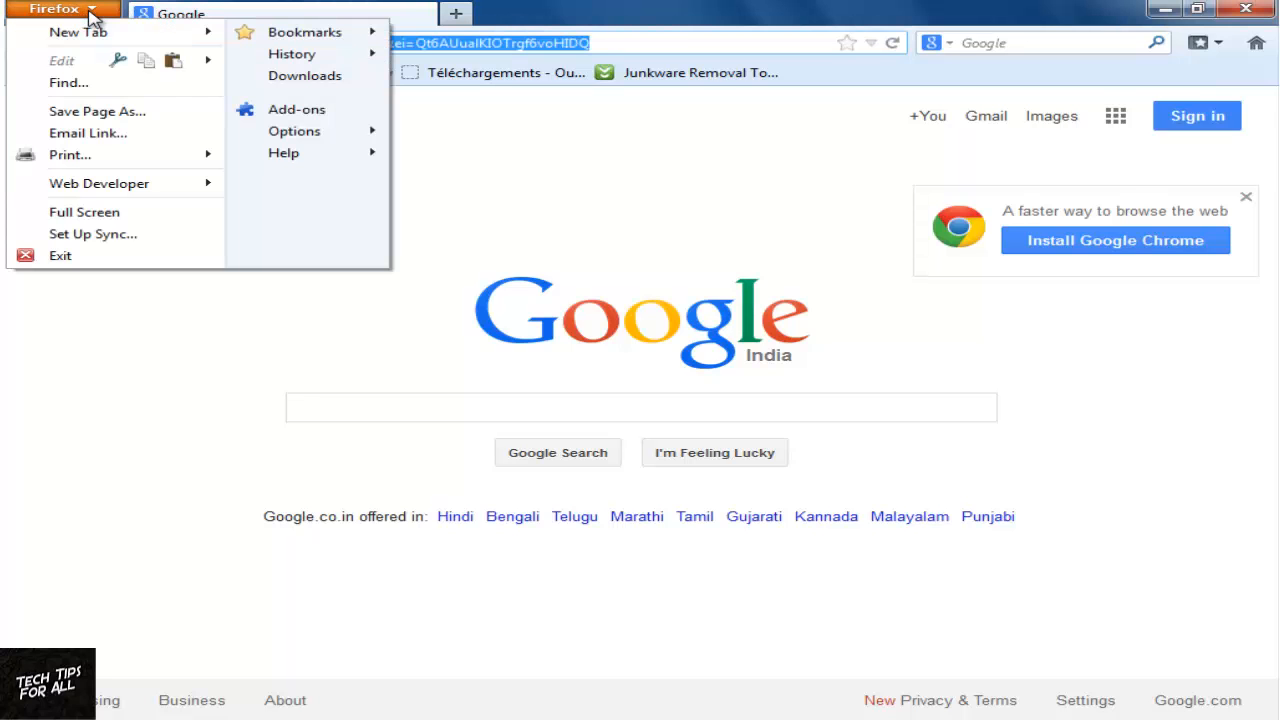
click(296, 109)
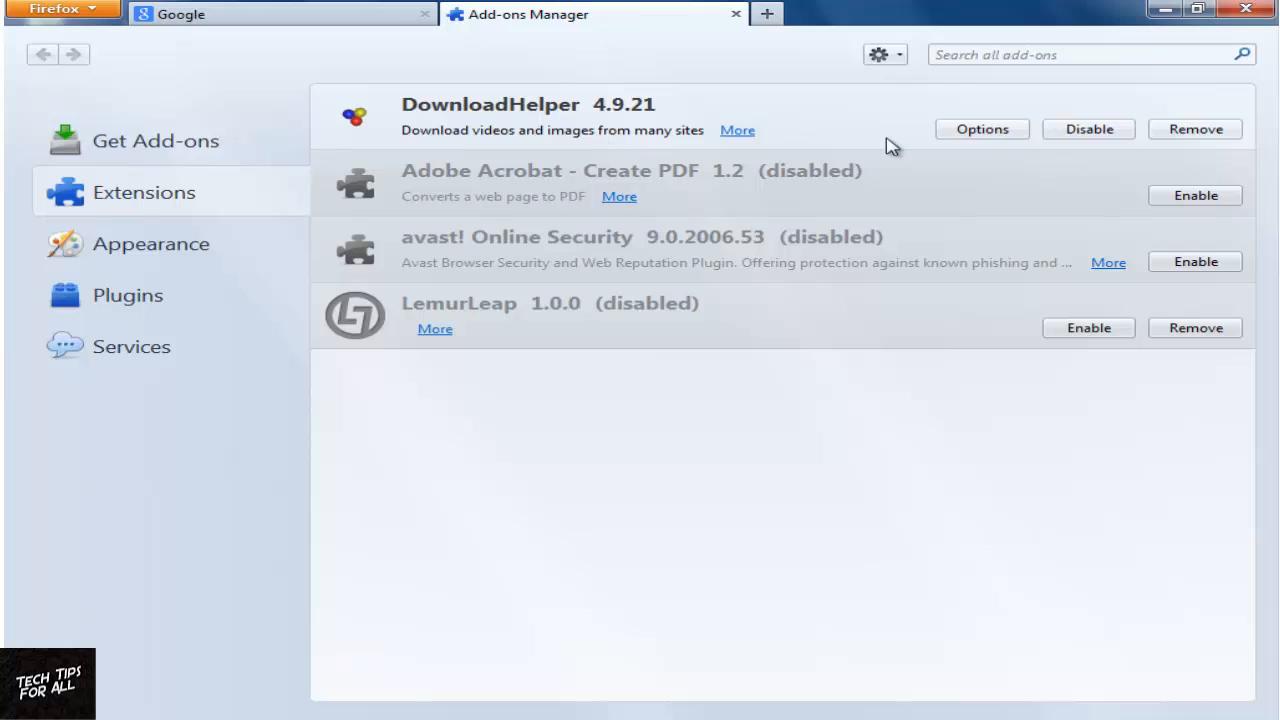
click(1196, 129)
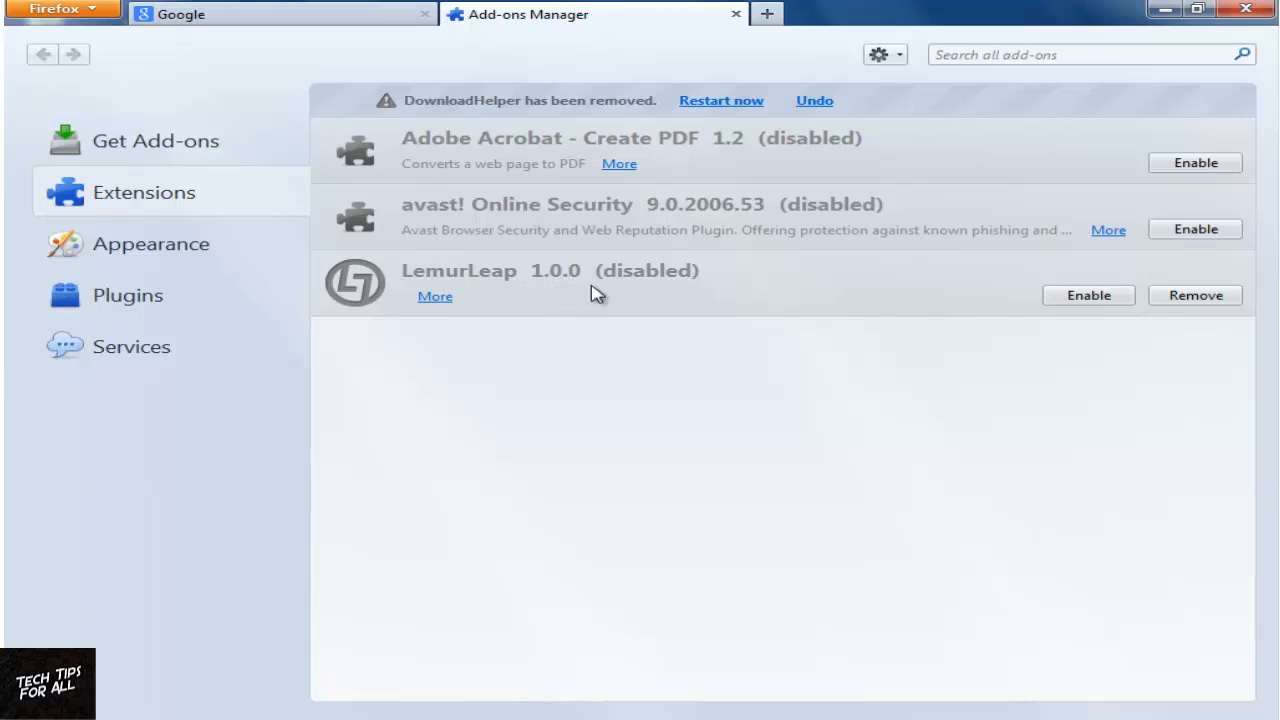
click(1196, 295)
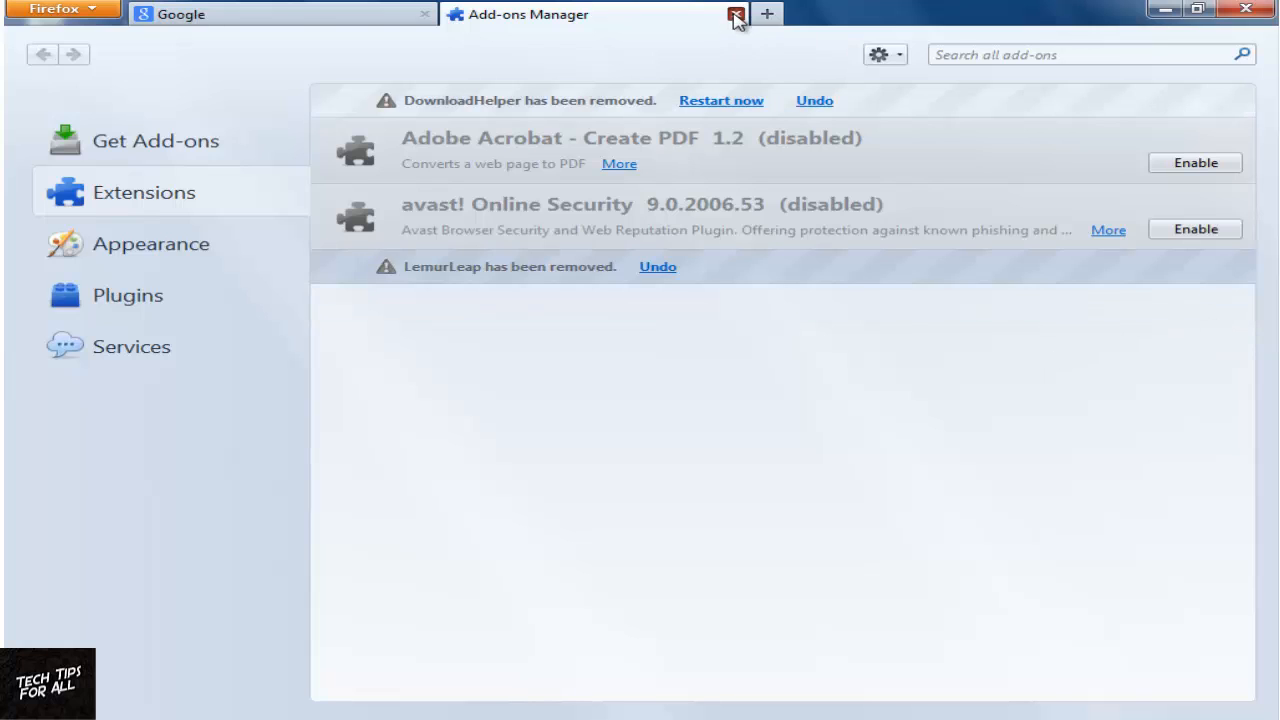
Step: Close the Add-ons Manager and return to the Google page
click(738, 16)
click(601, 183)
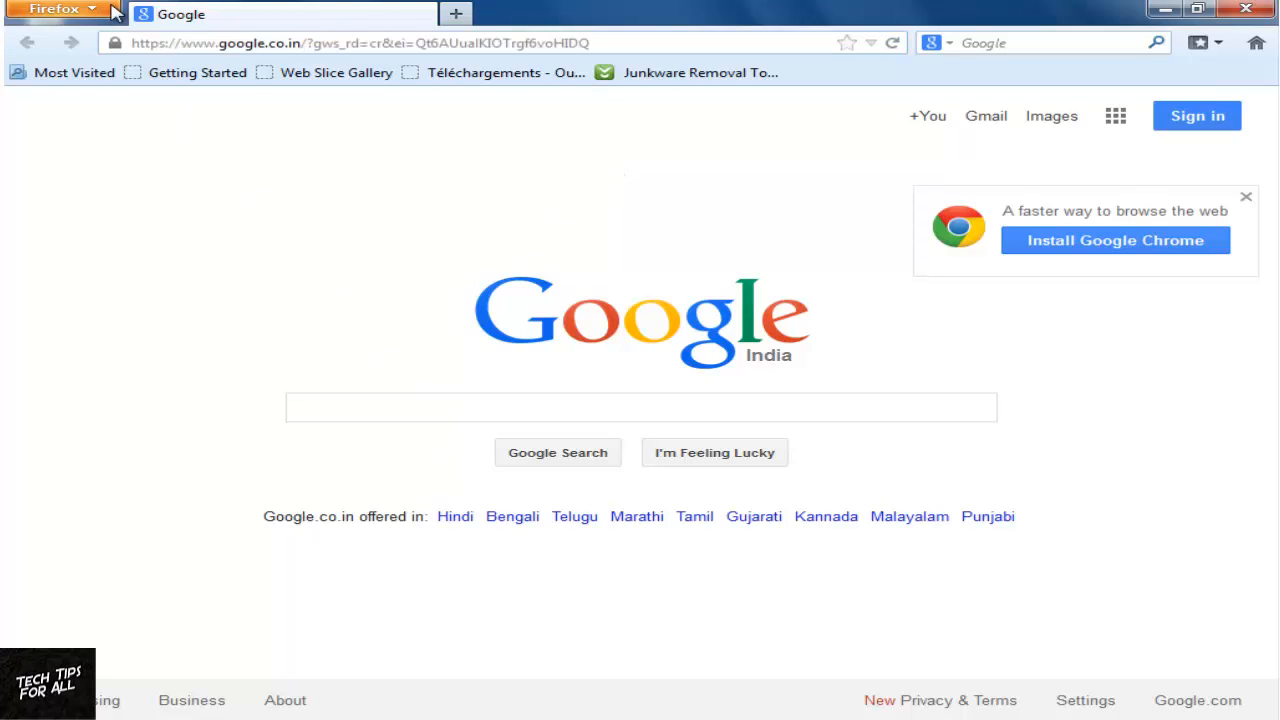
click(96, 10)
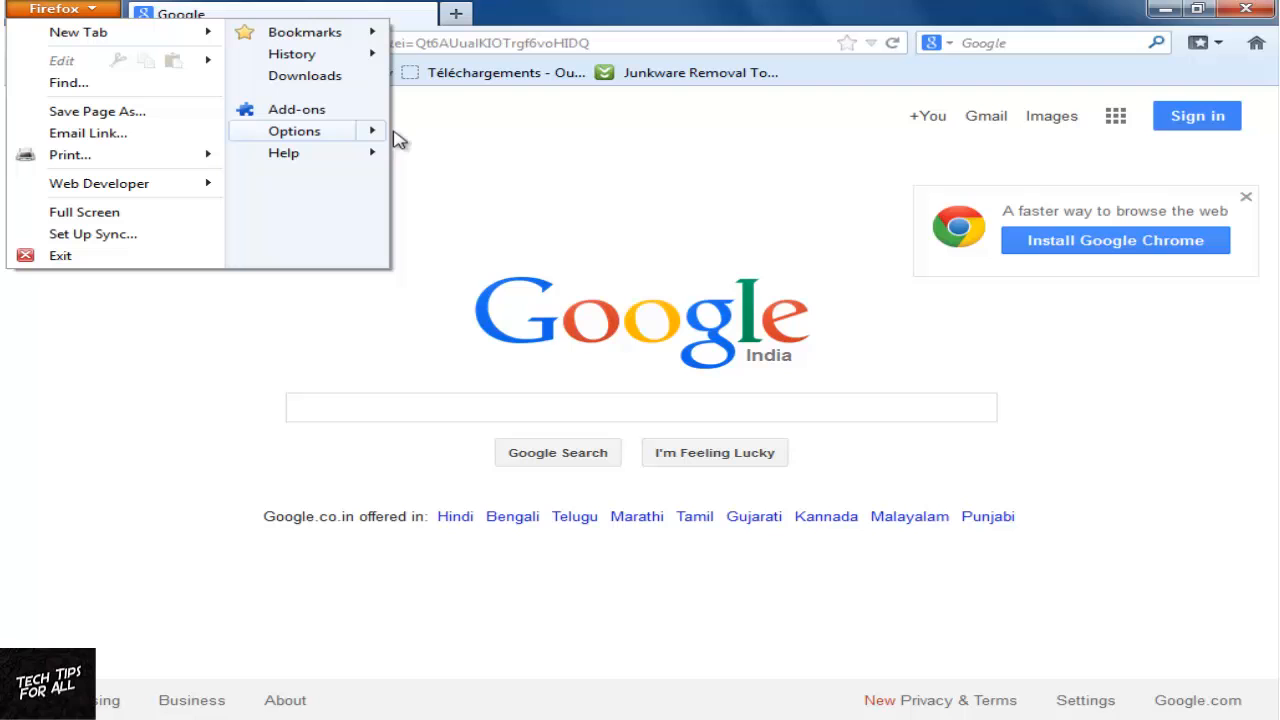
mouse_move(295, 131)
click(456, 134)
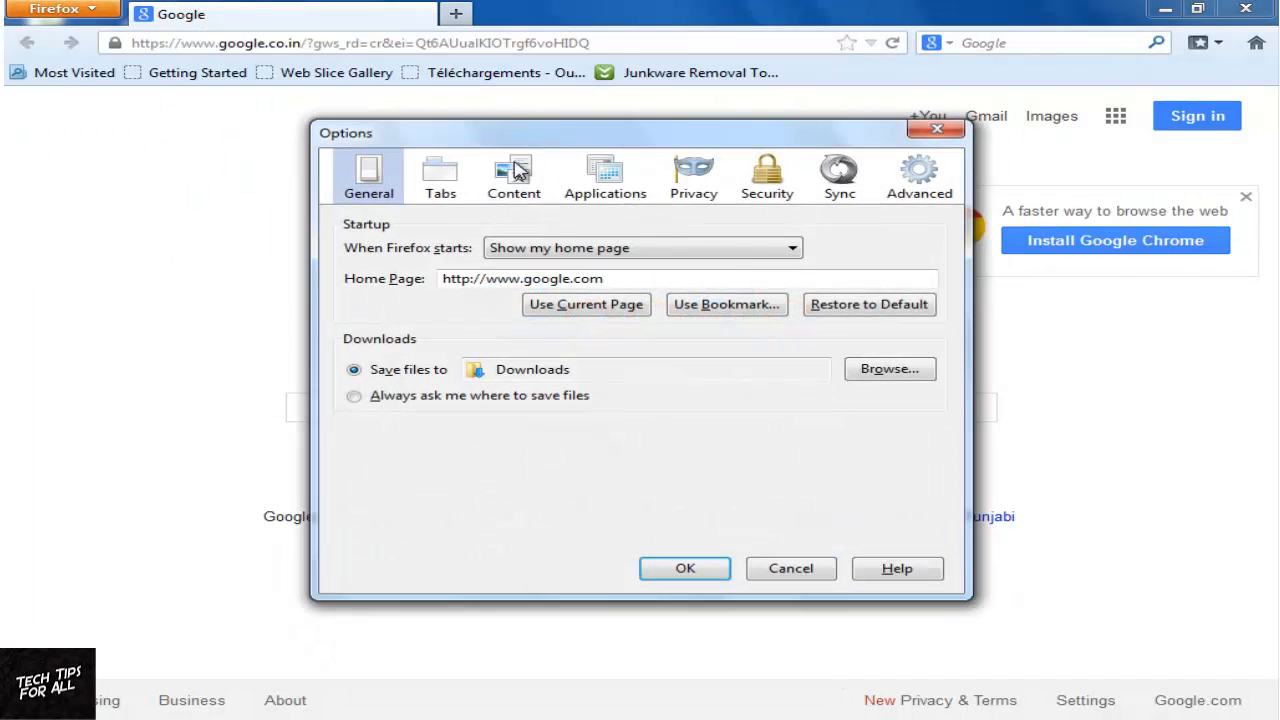
click(655, 248)
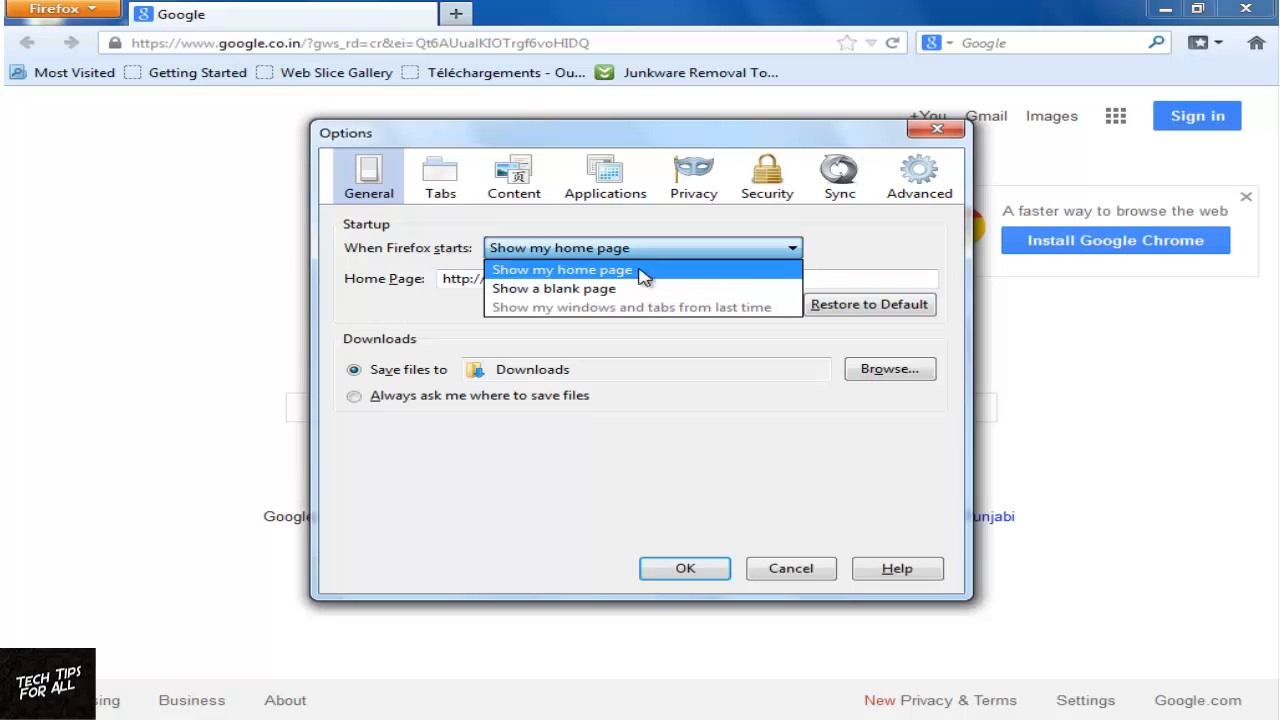
click(600, 262)
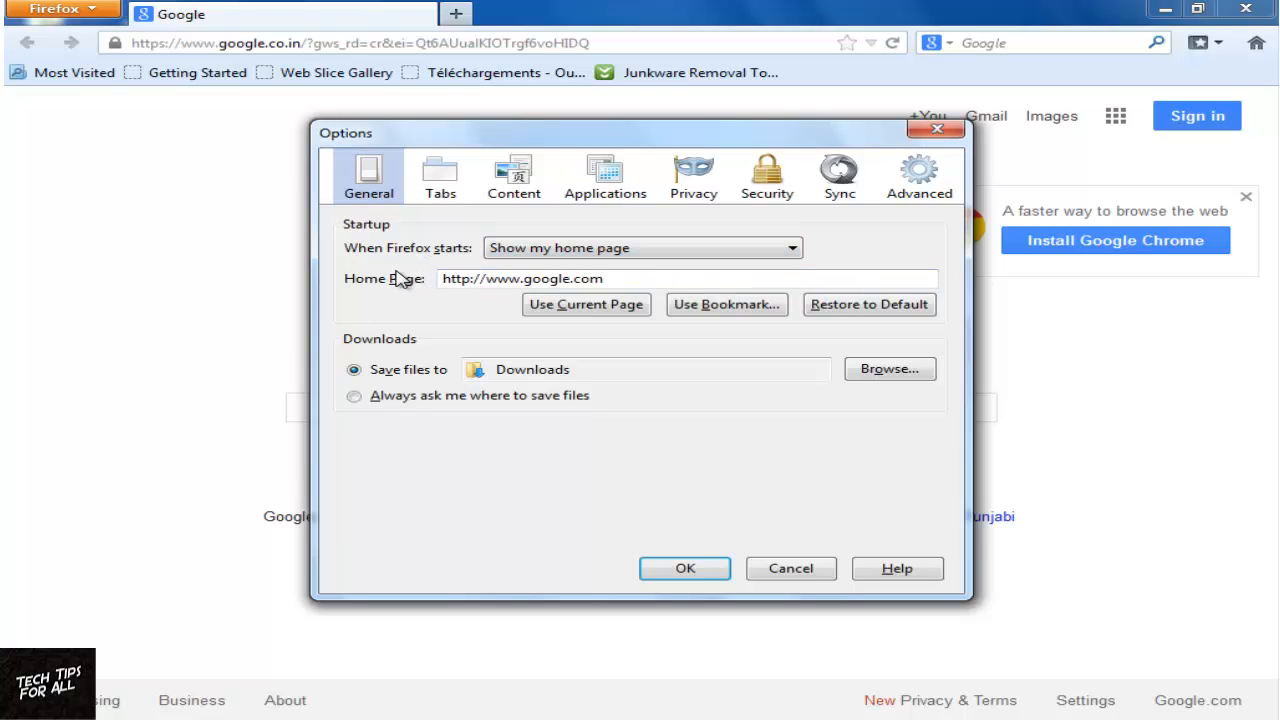
drag(604, 278, 376, 278)
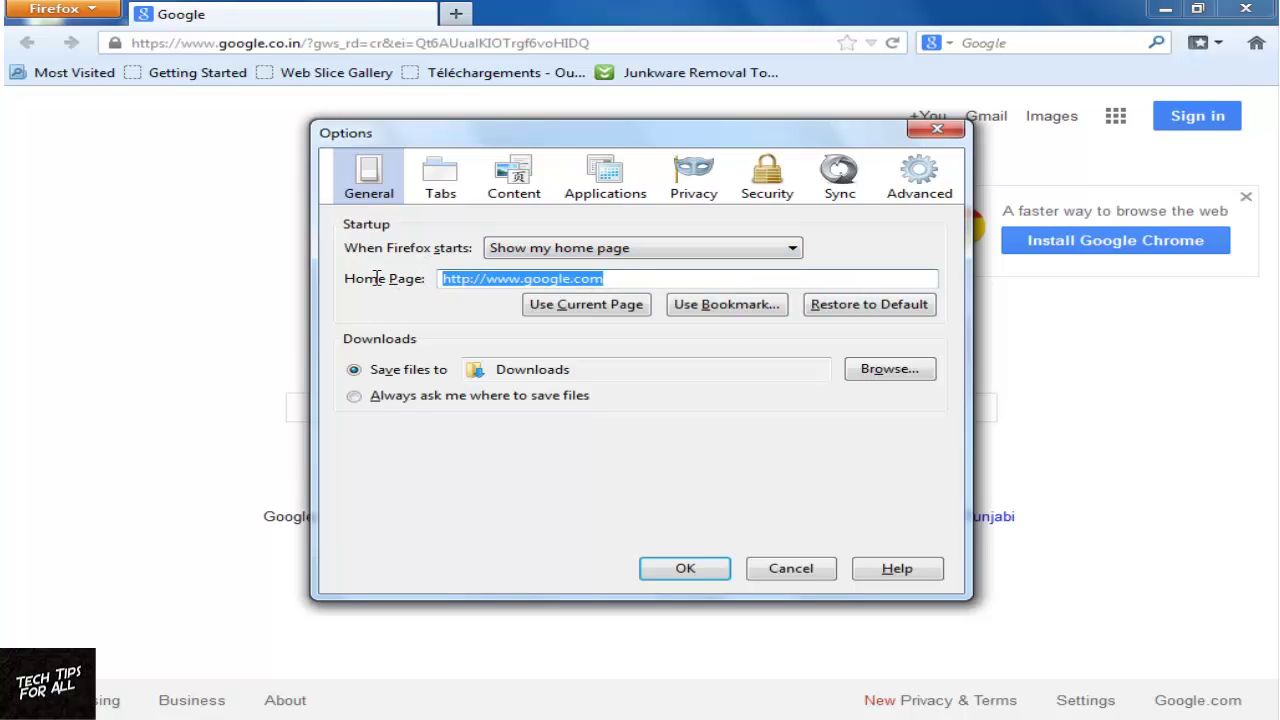
click(685, 570)
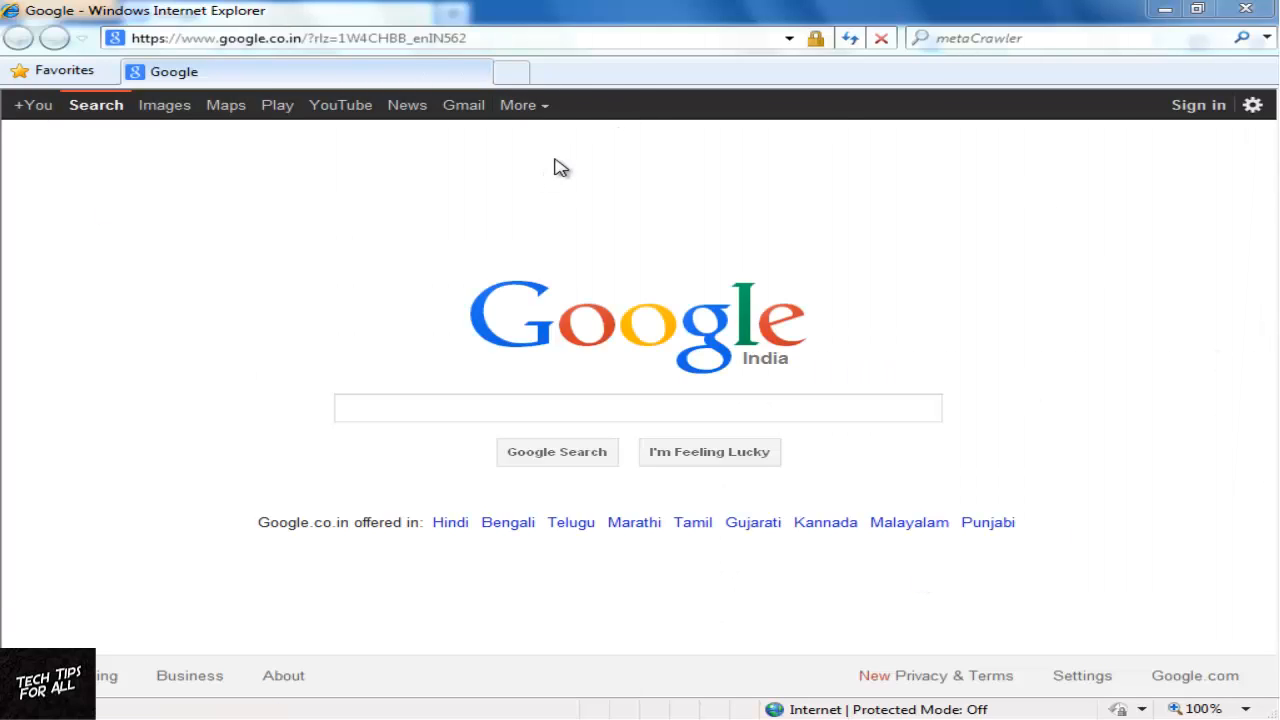
Step: Show Internet Explorer's menu bar and bring up Manage Add-ons from the Tools menu
right_click(636, 71)
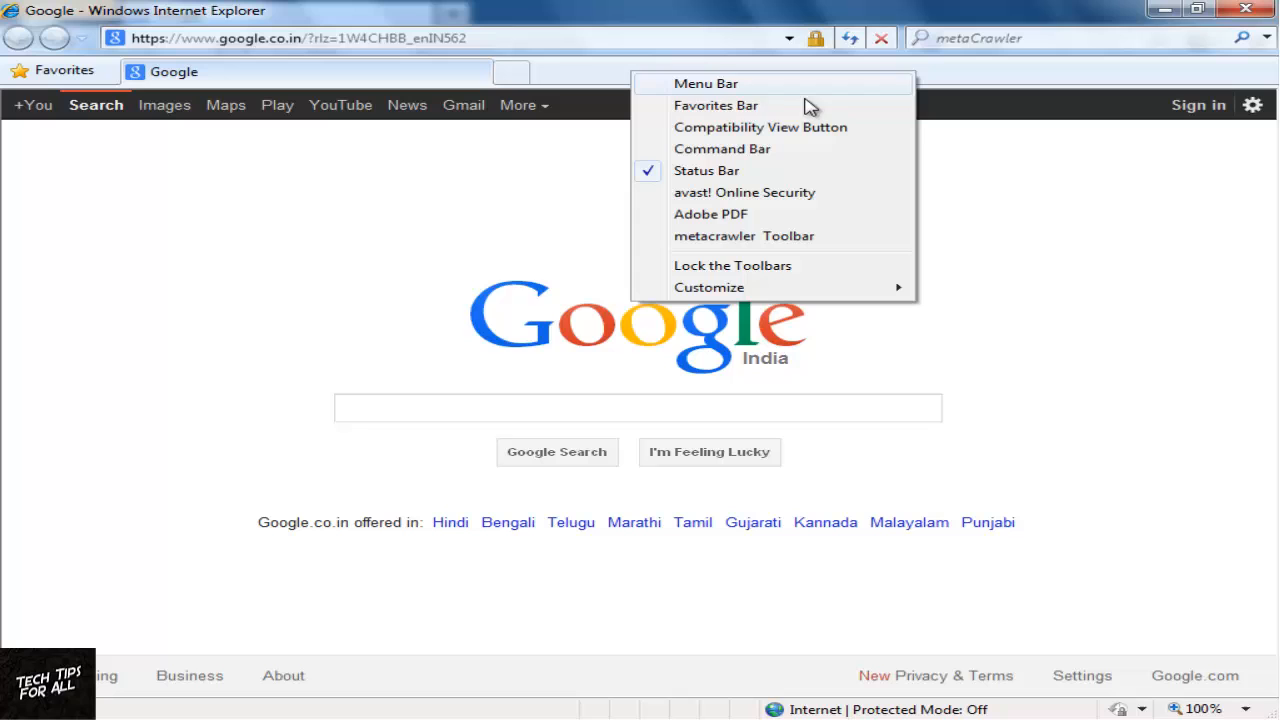
click(706, 84)
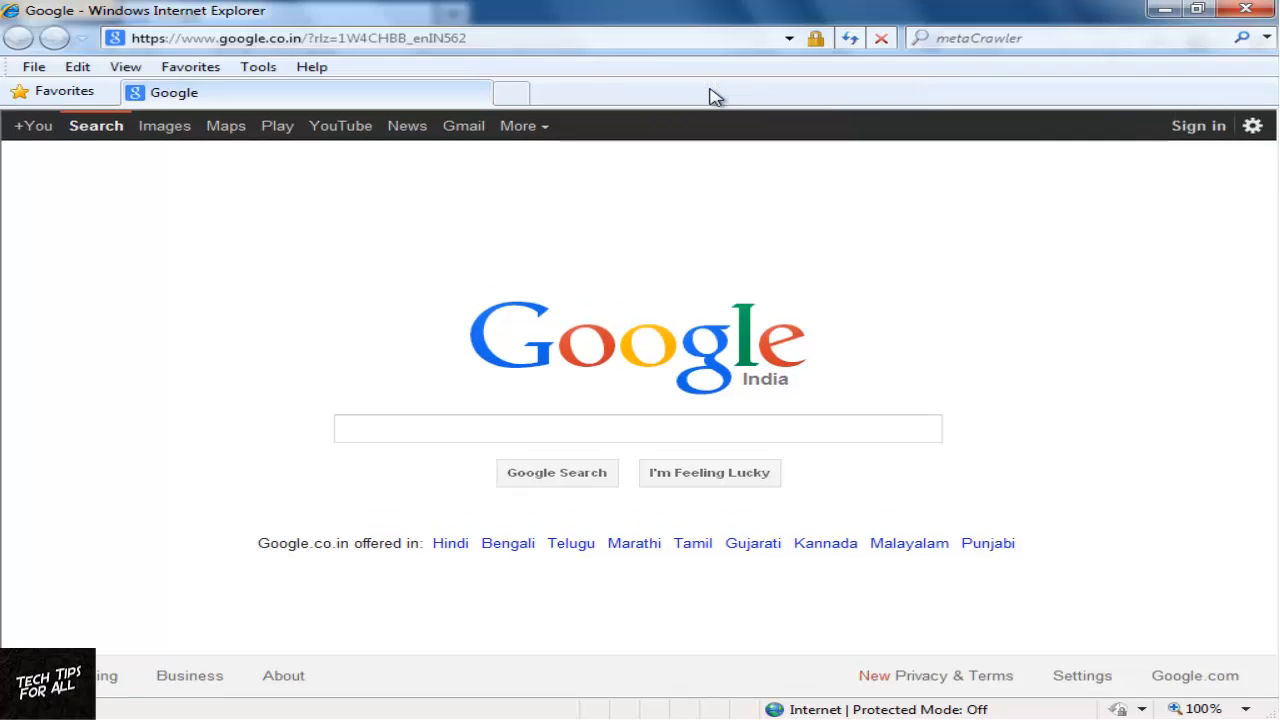
click(258, 66)
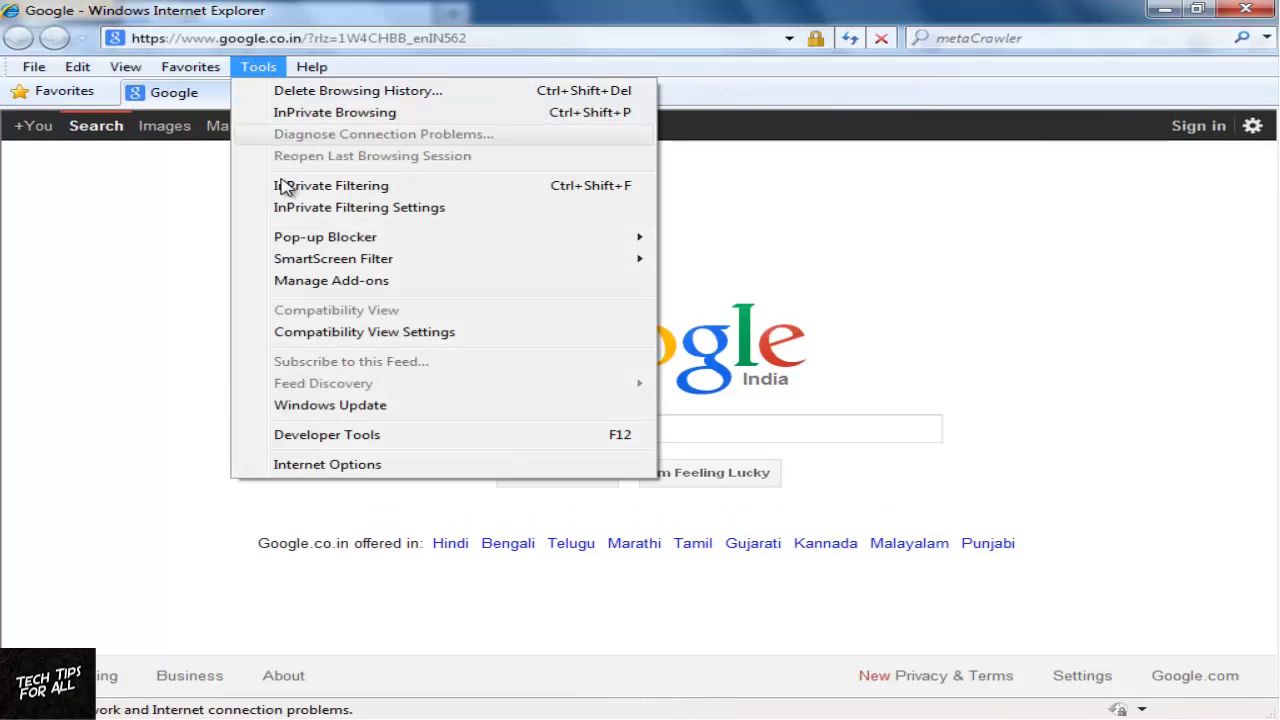
click(305, 287)
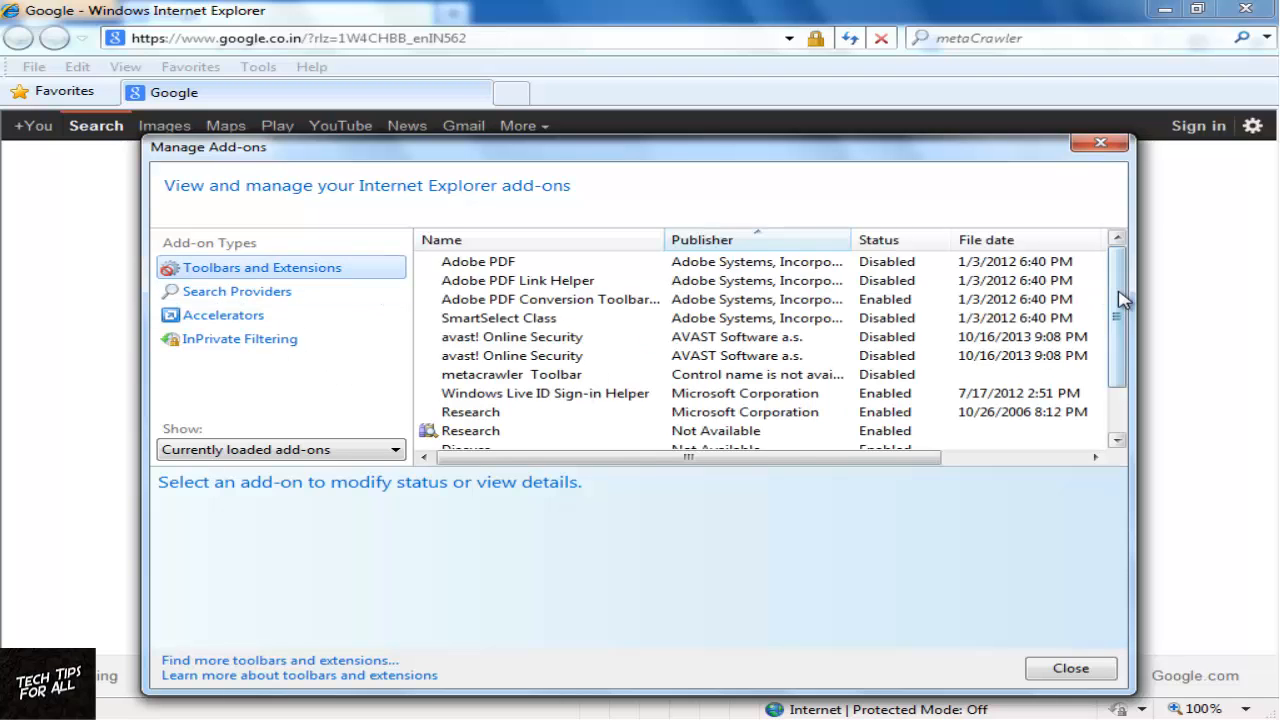
drag(1116, 315, 1122, 360)
Step: Review the Research add-on's actions and close the add-ons manager
click(517, 355)
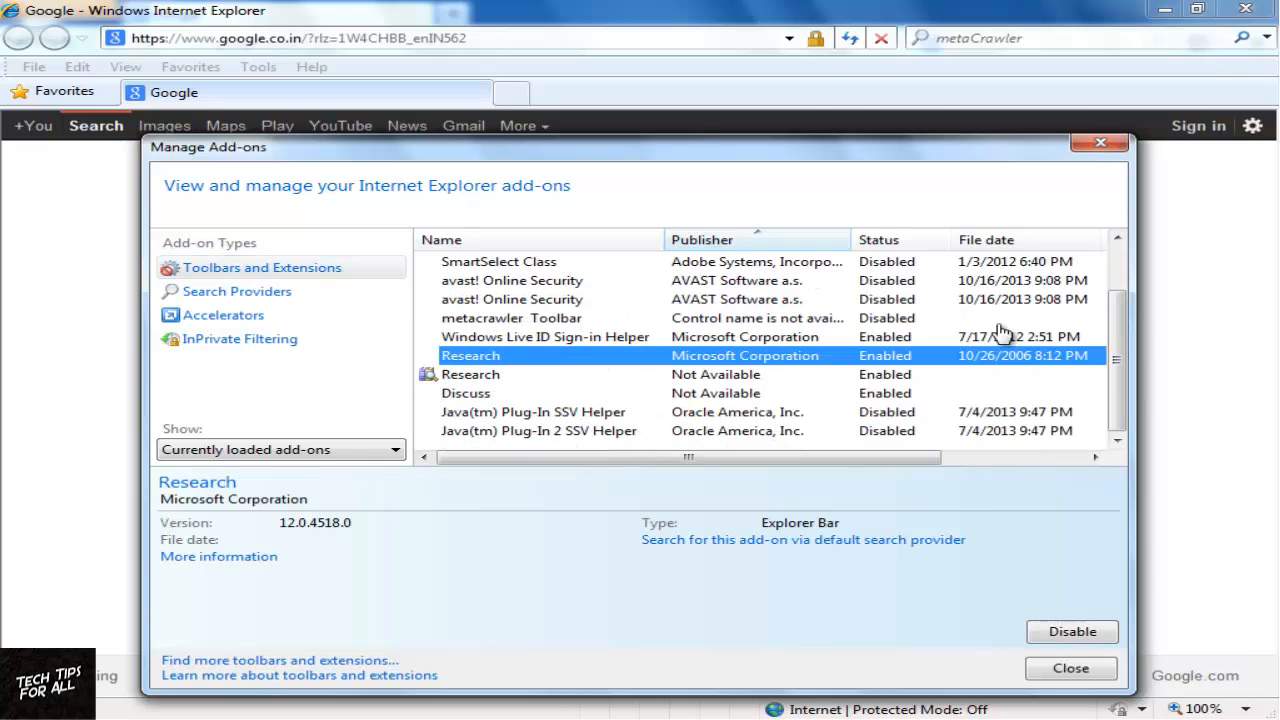
right_click(865, 352)
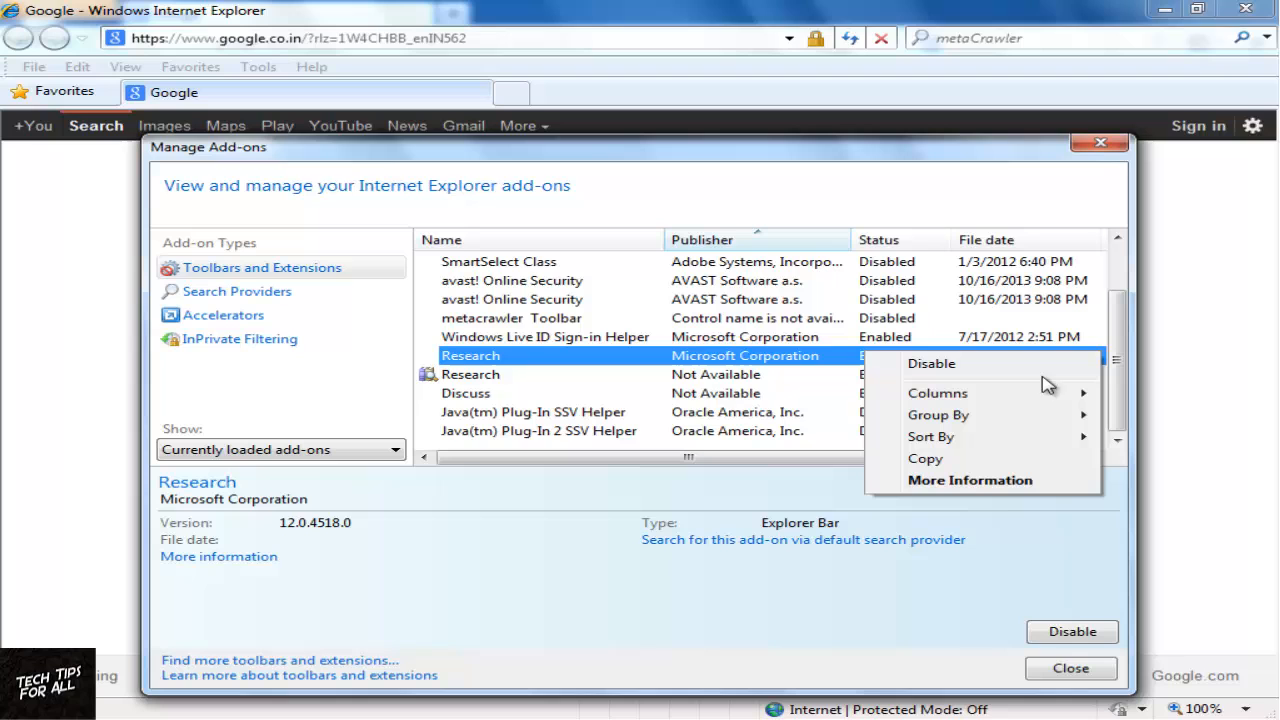
click(1071, 668)
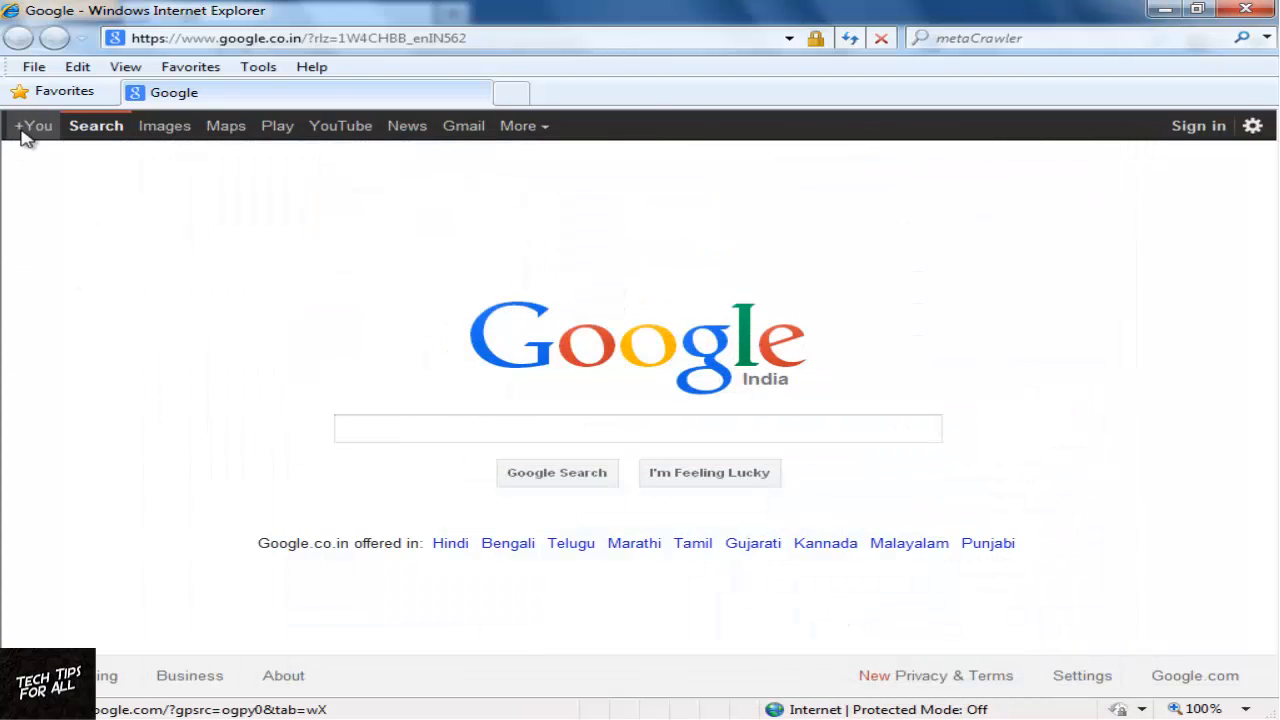
click(258, 66)
click(314, 466)
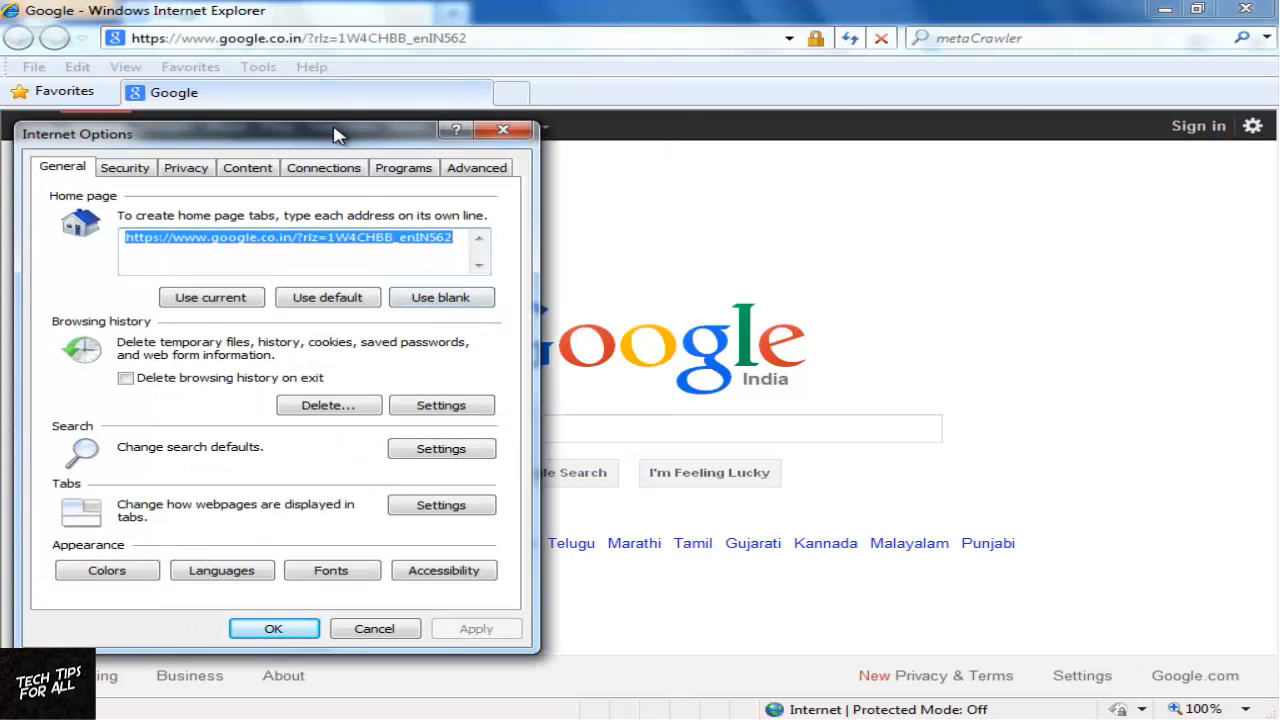
drag(338, 134, 591, 127)
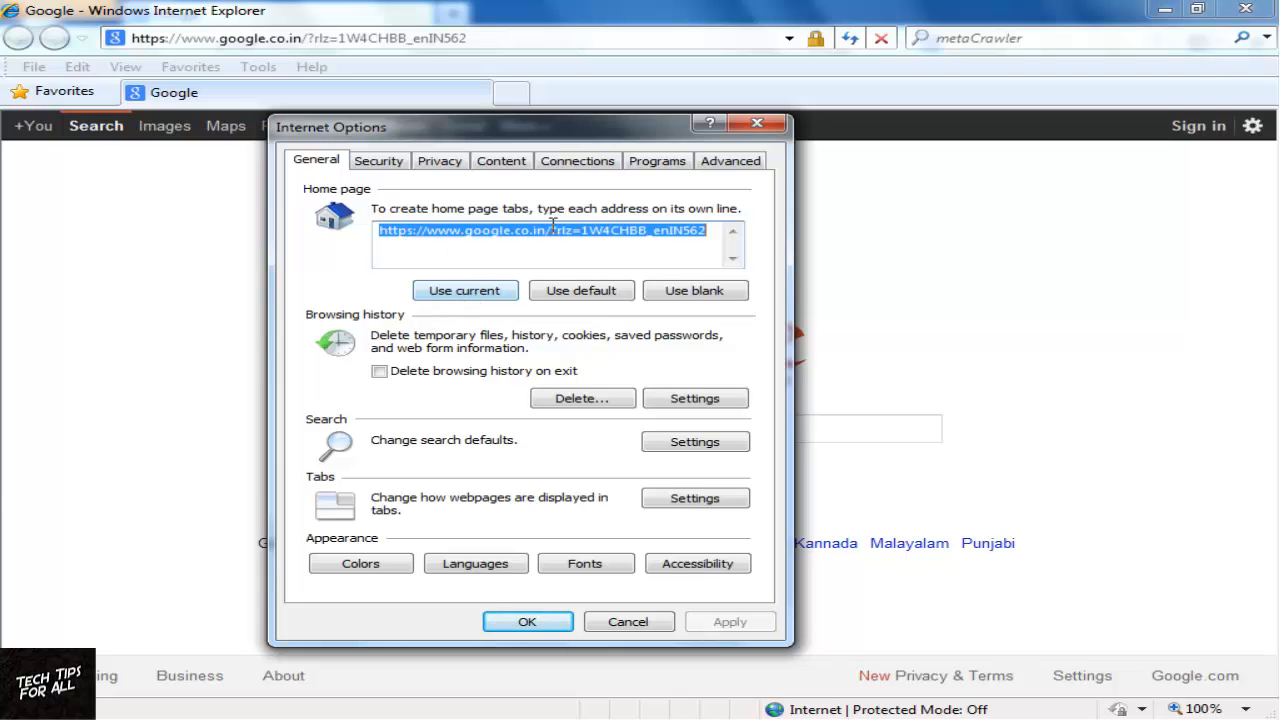
click(695, 441)
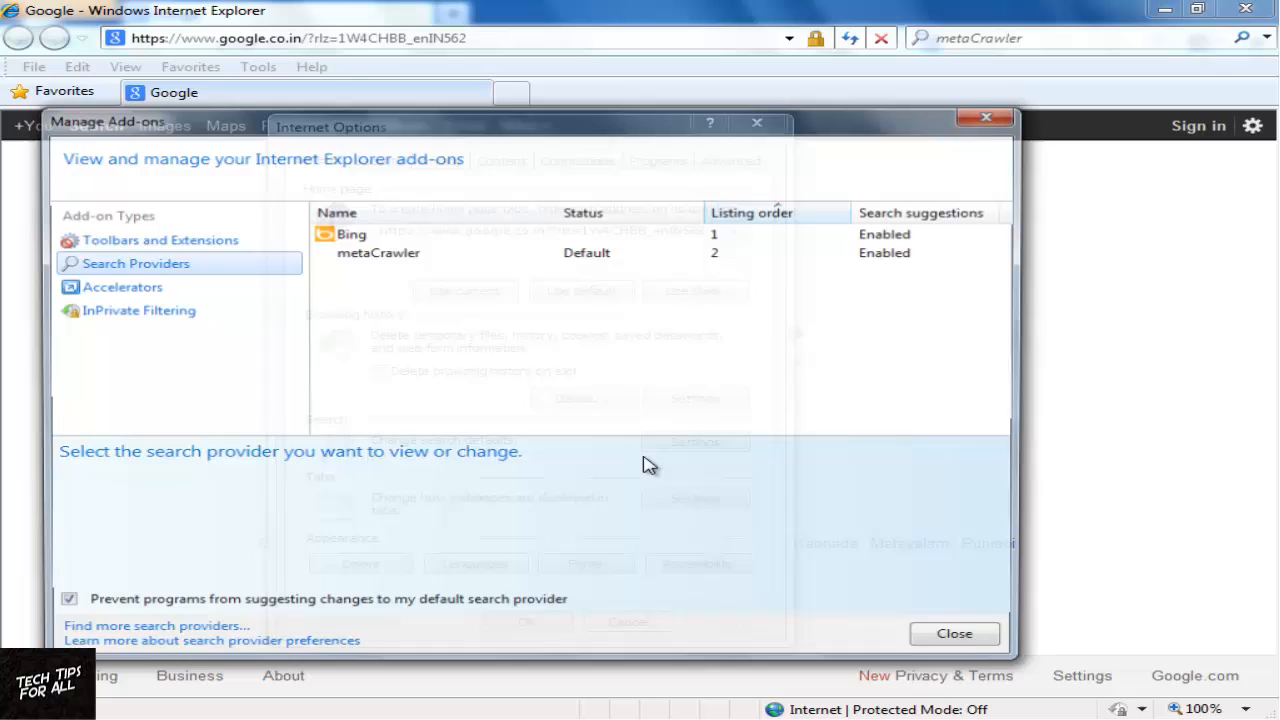
click(349, 233)
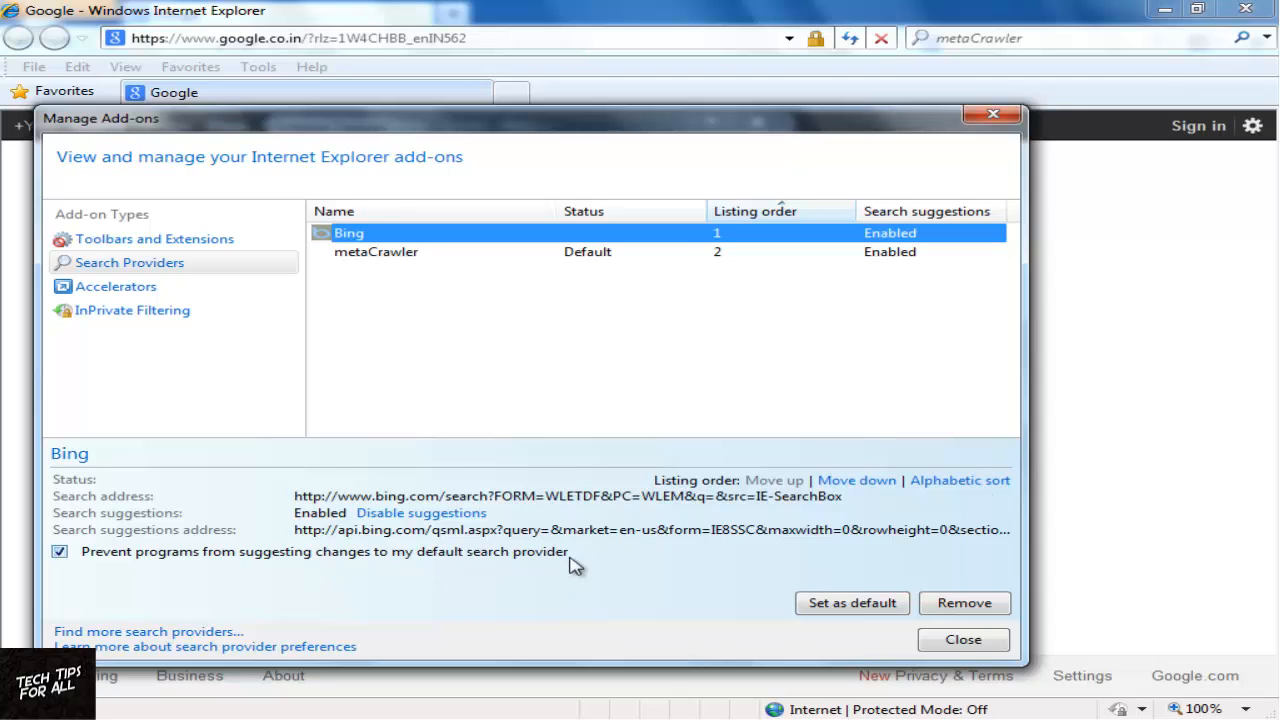
click(865, 251)
click(993, 113)
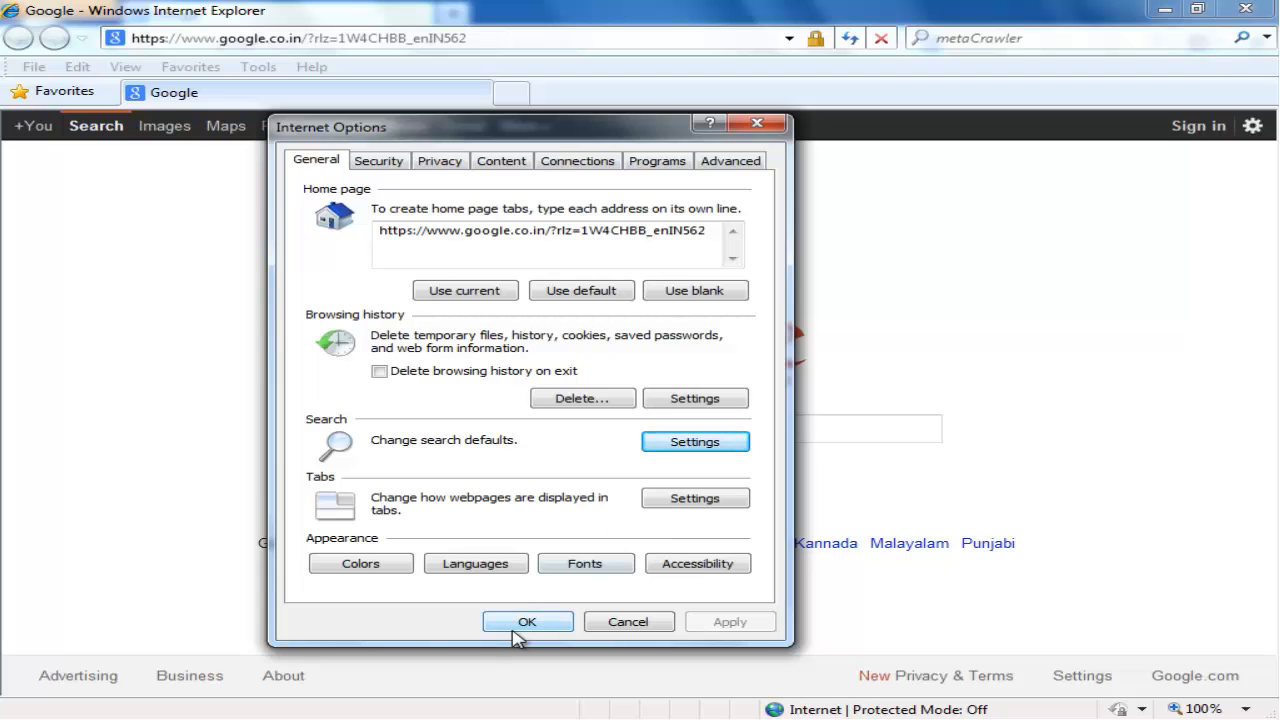
click(526, 628)
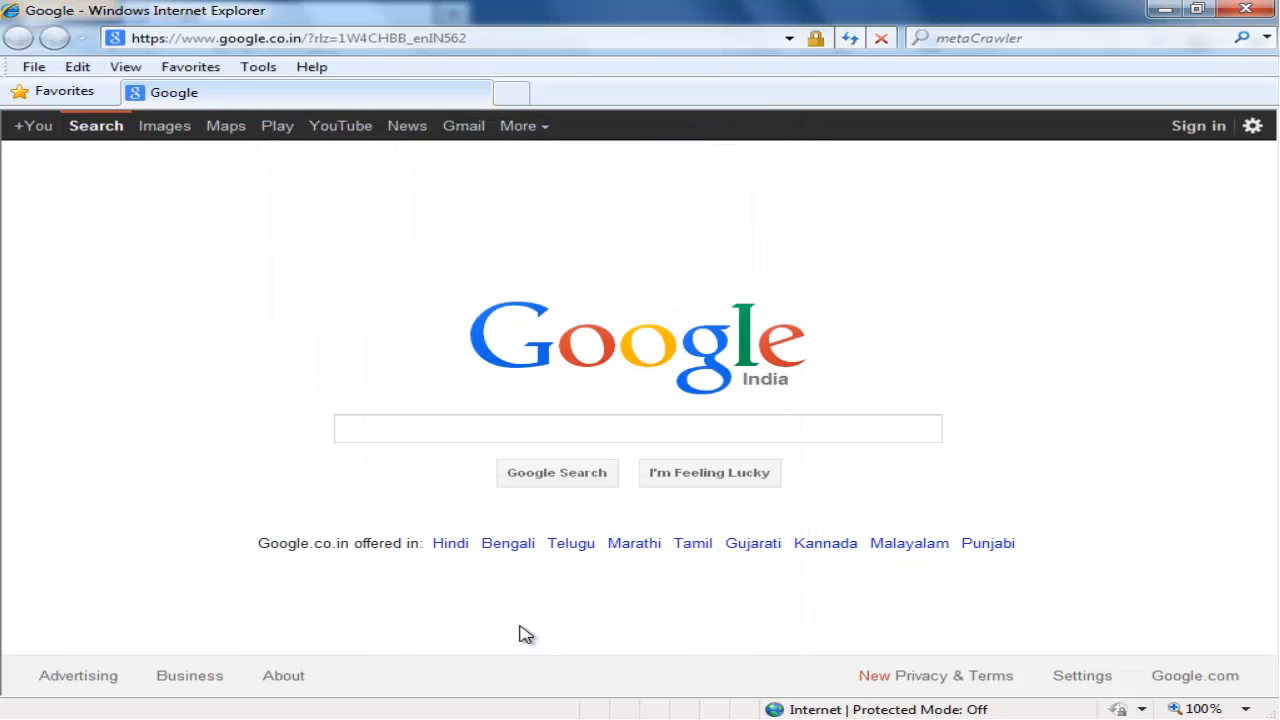